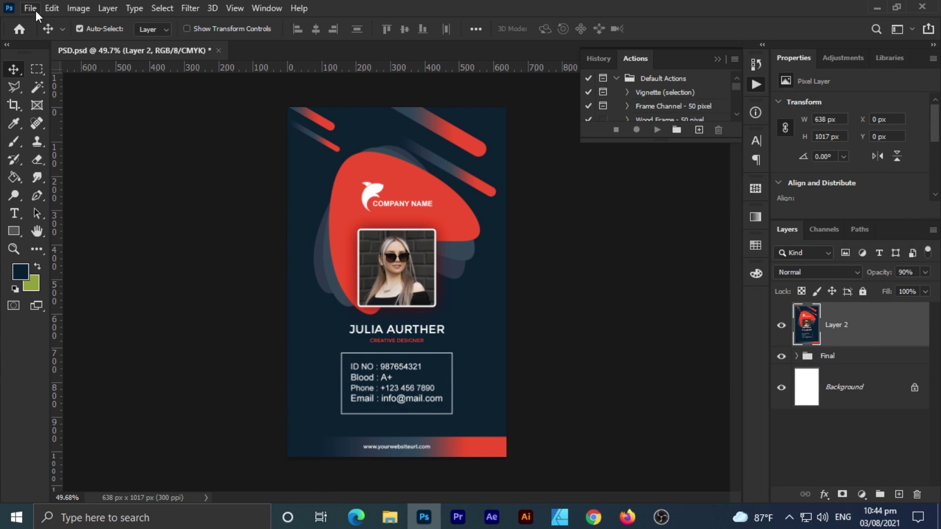
- Create a document named "Business ID Card Design", 638 x 1017 pixels at 300 pixels/inch, RGB Color with a white background
left_click(31, 9)
left_click(40, 21)
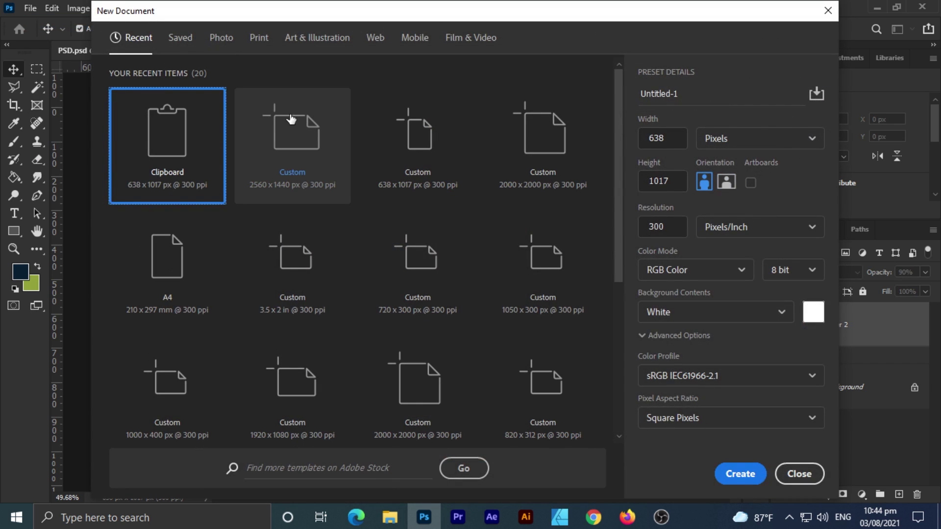
left_click_drag(685, 94, 617, 93)
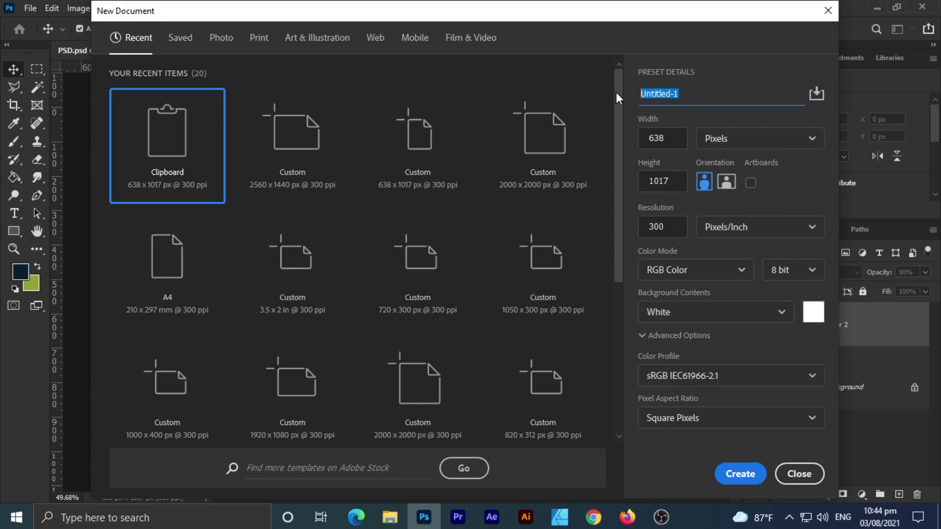
type("Bus")
type("iness ")
type("ID ")
type("Catd ")
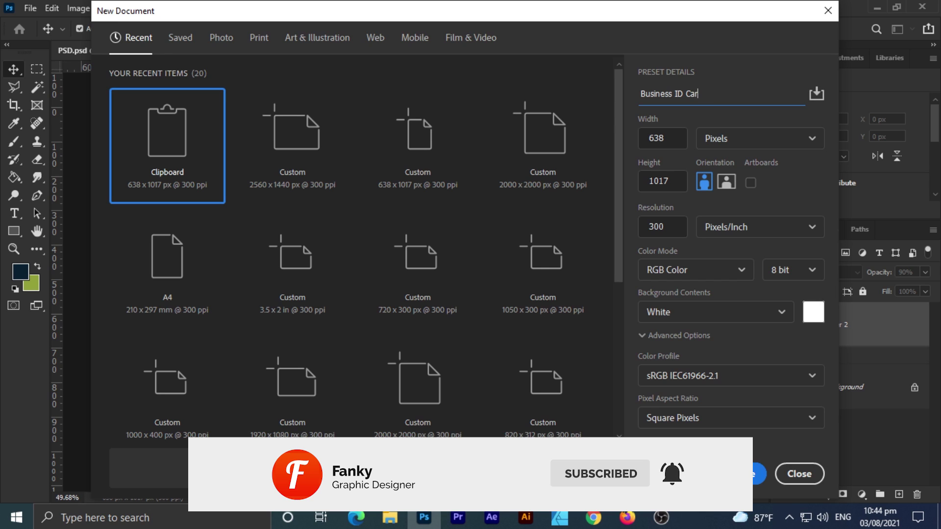
type("Design")
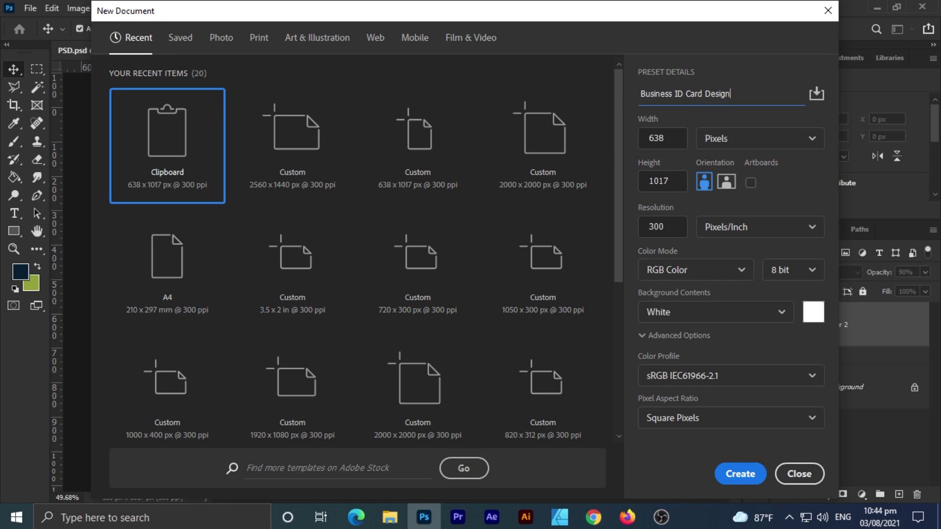
left_click(680, 131)
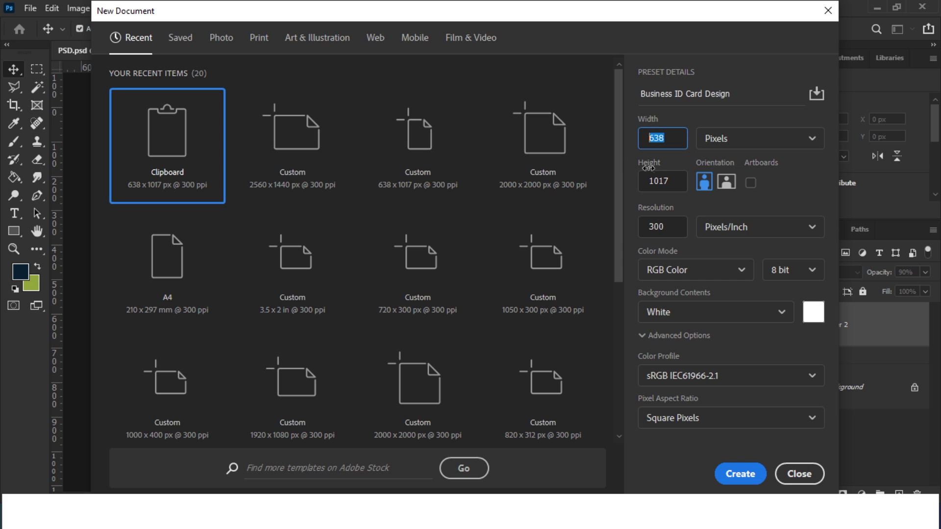
left_click(761, 466)
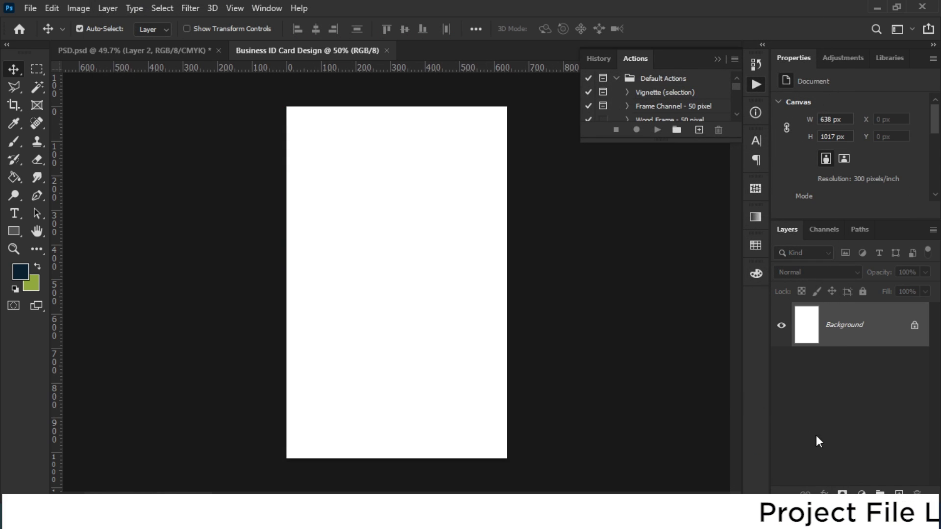
- Add a solid color fill layer in dark navy 082032 above the background
left_click(860, 492)
left_click(848, 245)
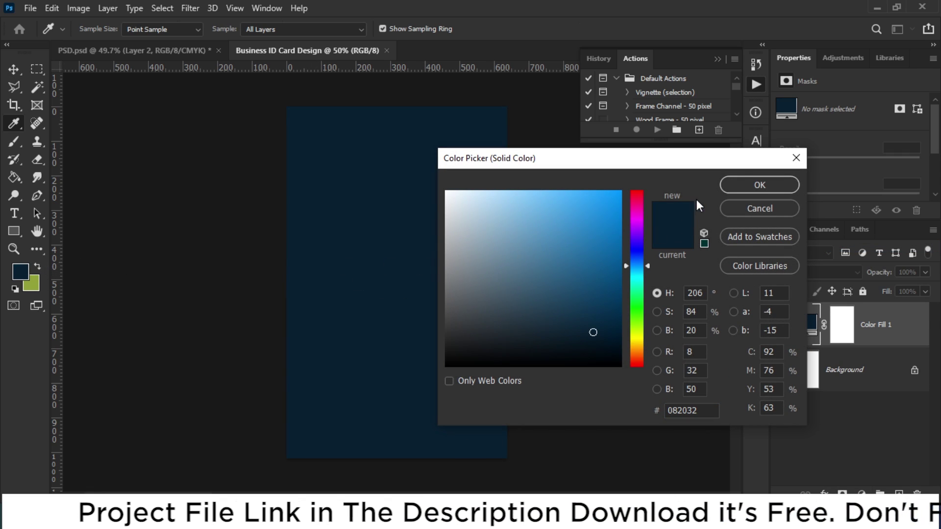
left_click(728, 183)
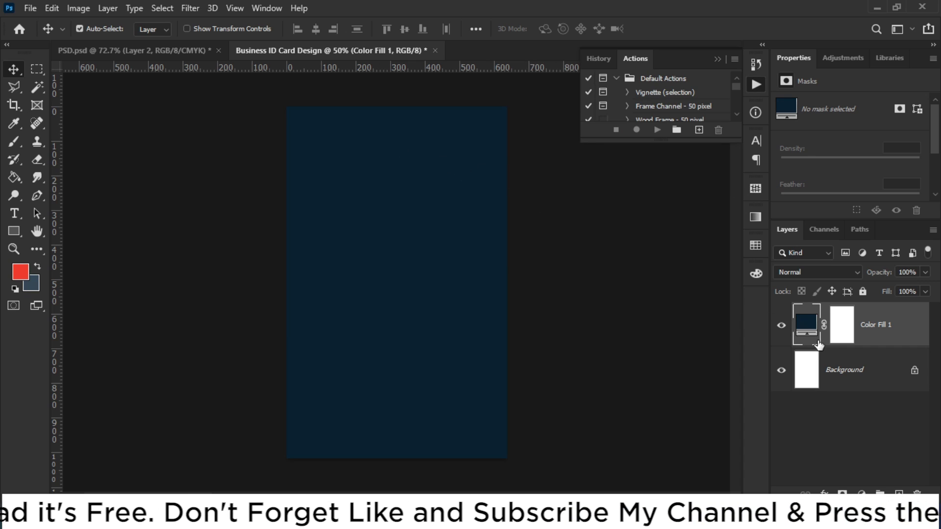
- Draw a red circle about 458 px across with the Ellipse tool in the upper part of the card, without a stroke
left_click(14, 231)
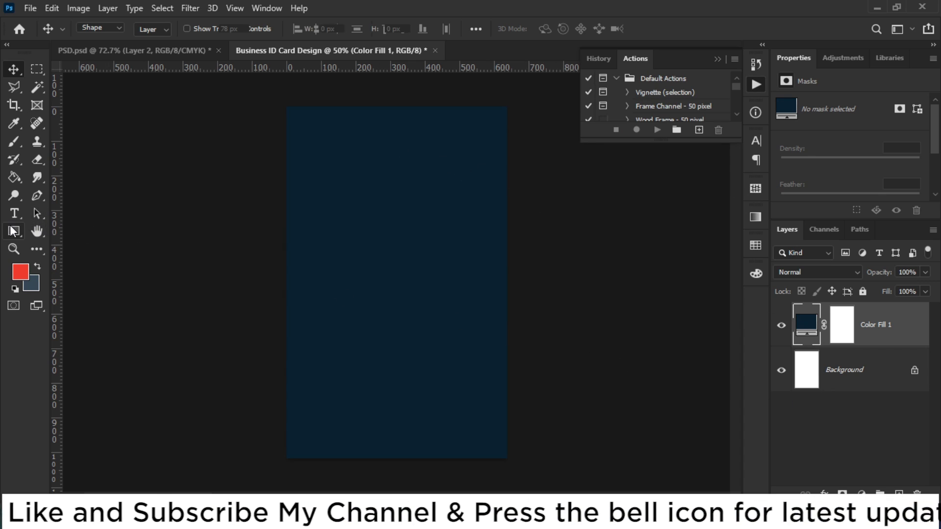
right_click(13, 231)
left_click(98, 256)
left_click_drag(342, 177, 497, 405)
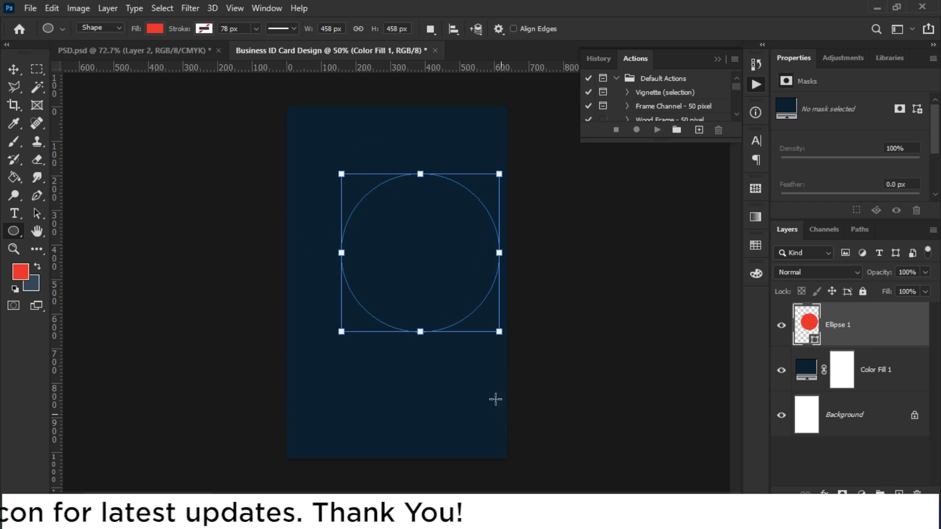
- Center the red circle horizontally on the whole canvas and clear the selection
scroll(421, 284, "up", 2)
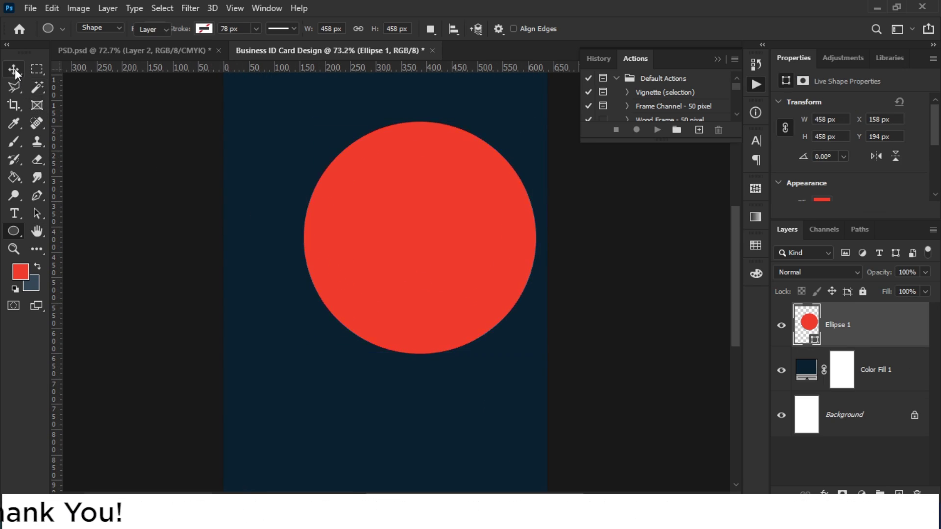
left_click(15, 73)
left_click(161, 8)
left_click(161, 20)
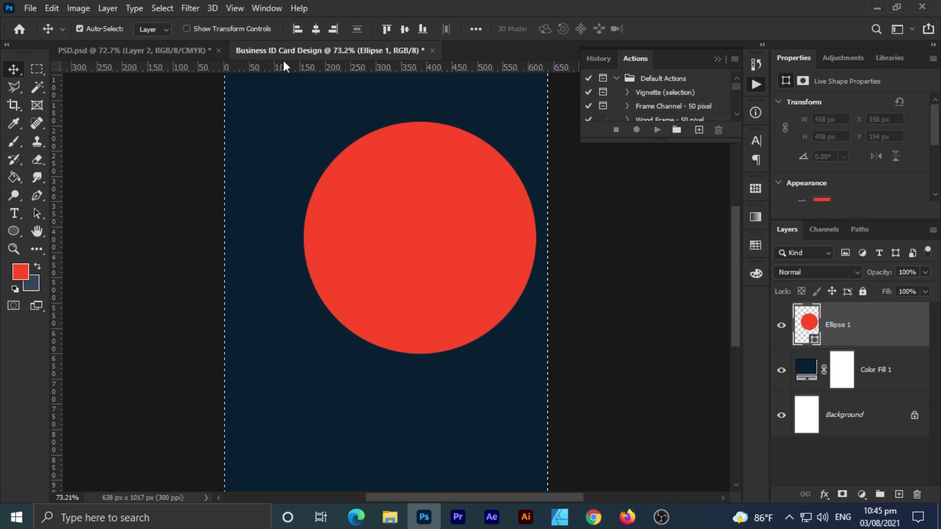
left_click(316, 30)
left_click_drag(386, 148, 396, 246)
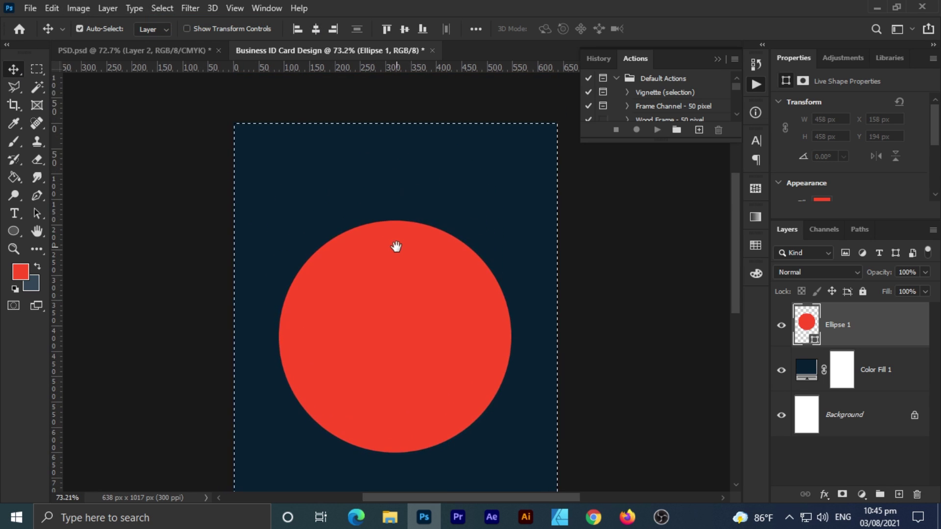
left_click(169, 11)
left_click(180, 34)
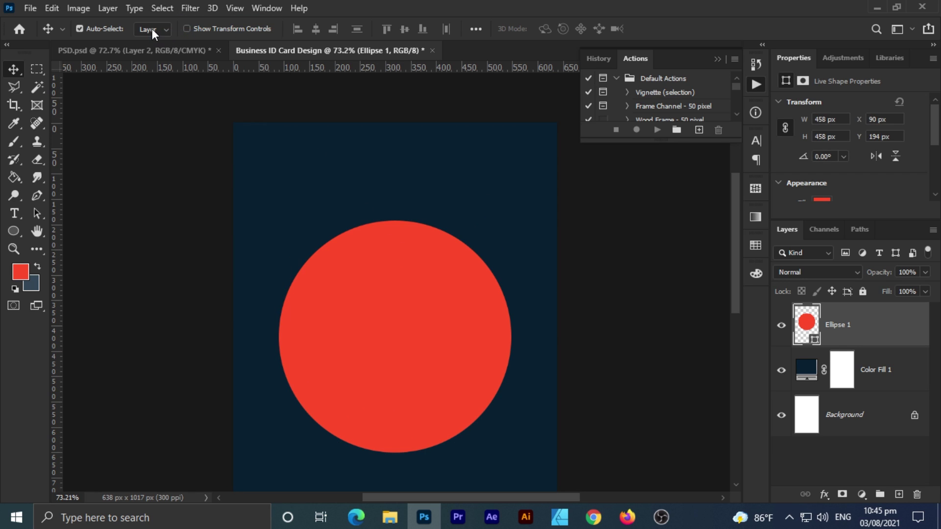
- Warp the red circle into a rounded arch by pulling its lower part upward and adjusting the curve of its bottom edge
left_click(62, 9)
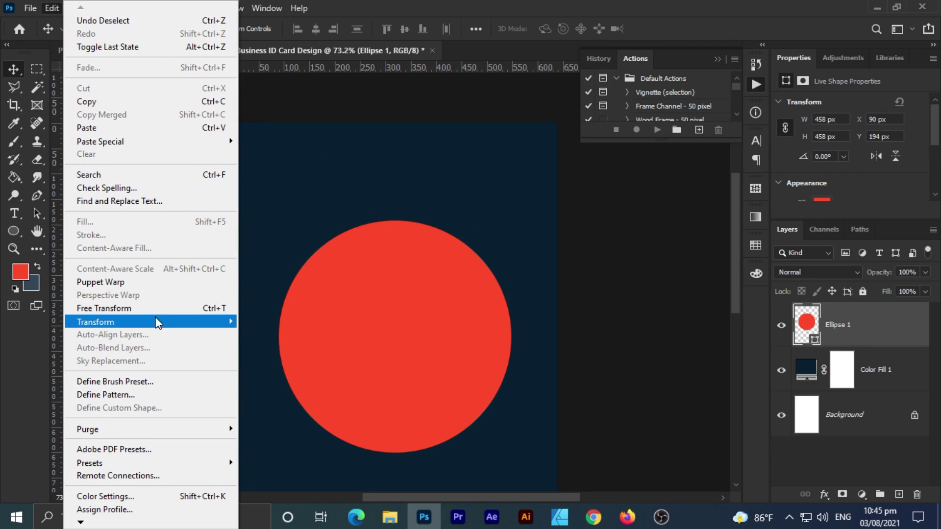
mouse_move(166, 323)
left_click(299, 188)
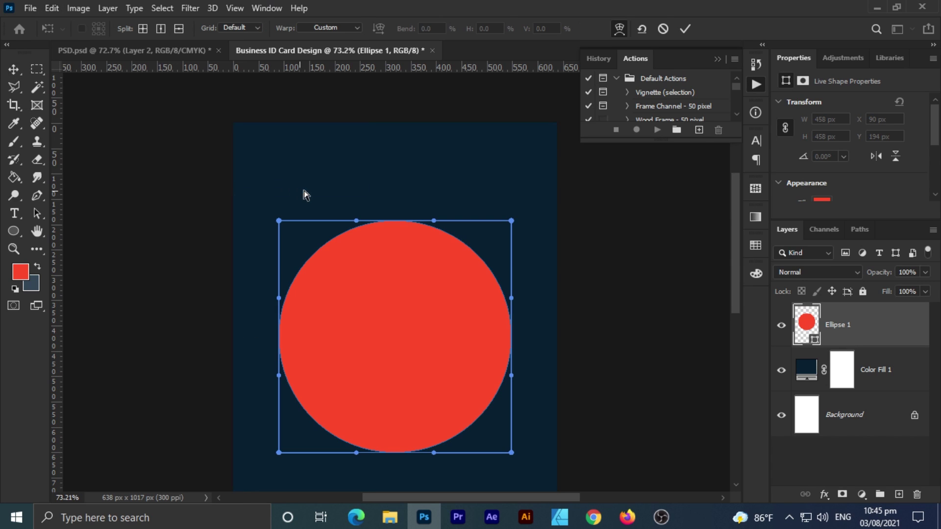
left_click_drag(390, 414, 388, 129)
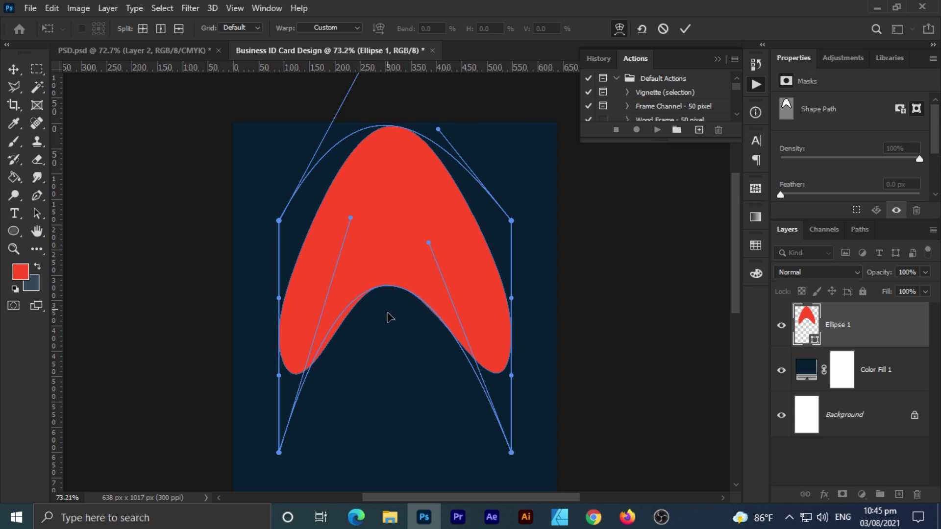
left_click_drag(429, 242, 425, 269)
left_click_drag(352, 219, 363, 228)
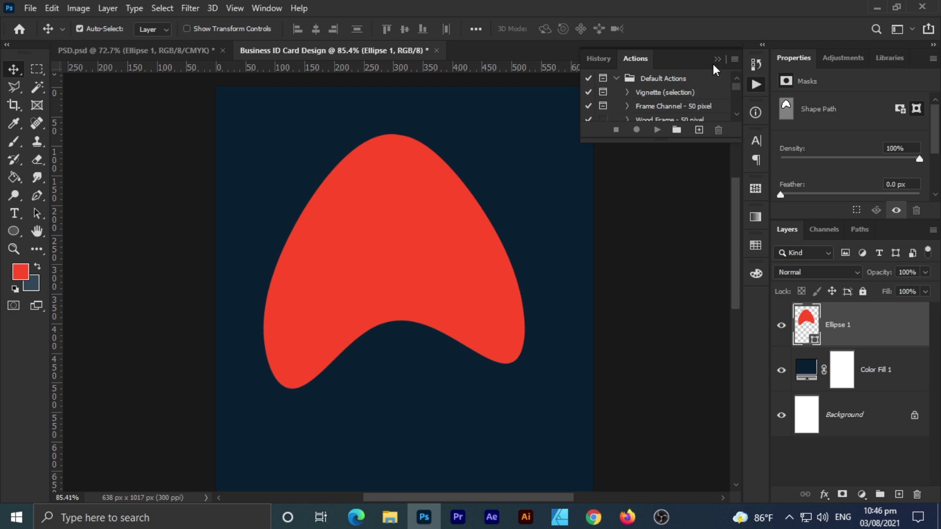
- Collapse the Actions panel and duplicate the layer of the red arch shape
left_click(717, 59)
left_click_drag(420, 157, 434, 183)
scroll(532, 224, "down", 4)
scroll(528, 225, "up", 1)
scroll(524, 223, "down", 2)
right_click(846, 316)
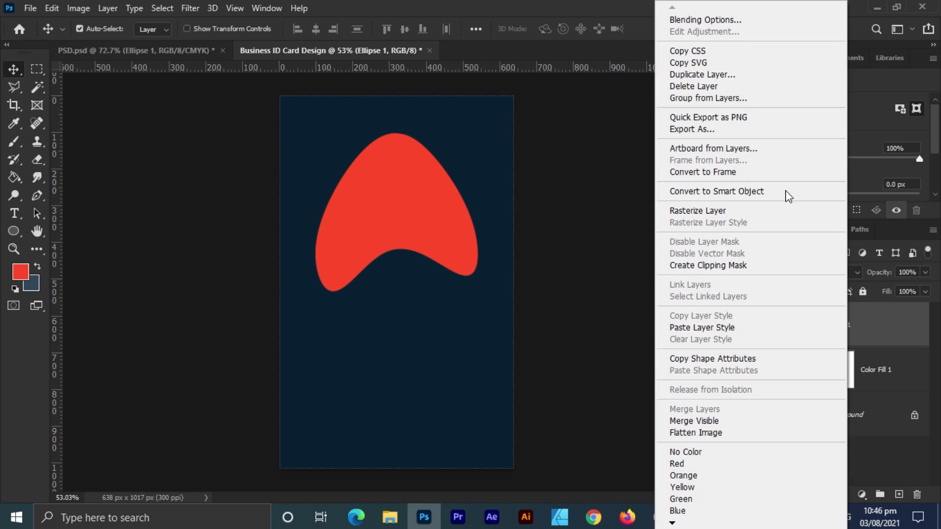
left_click(703, 75)
left_click(595, 130)
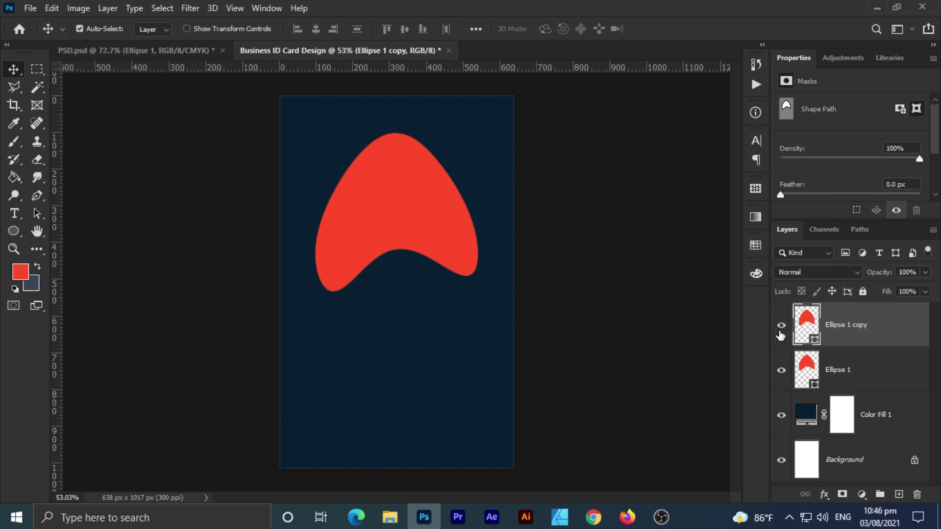
- Hide the upper copy, fill the original arch shape with slate blue 334756, and show the copy again
left_click(807, 368)
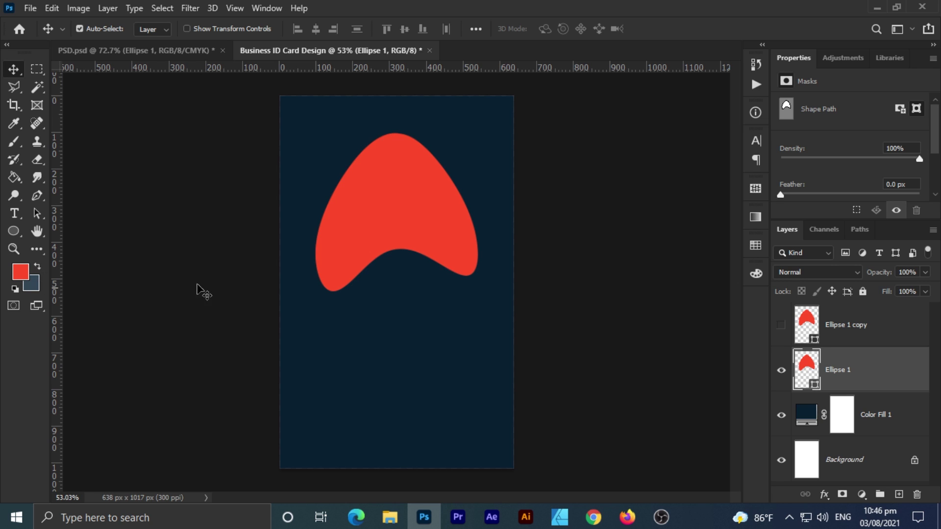
double_click(794, 374)
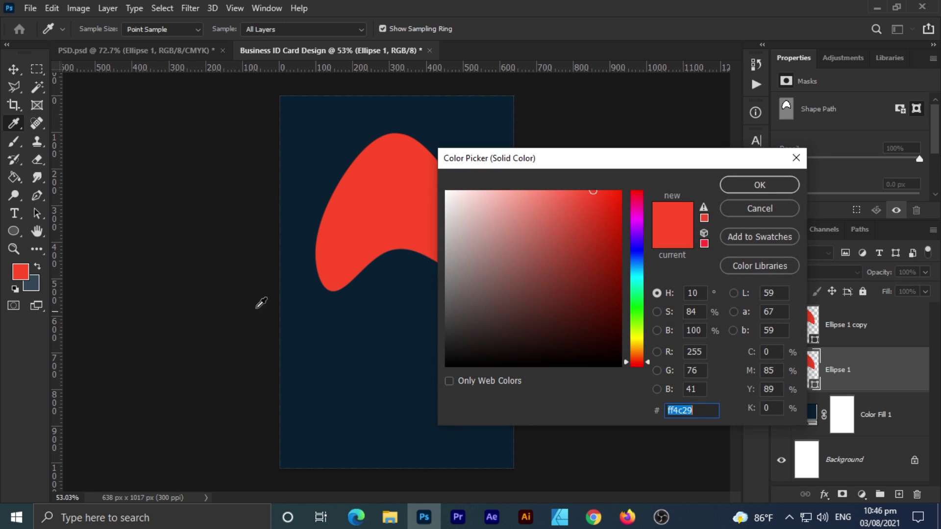
left_click(41, 289)
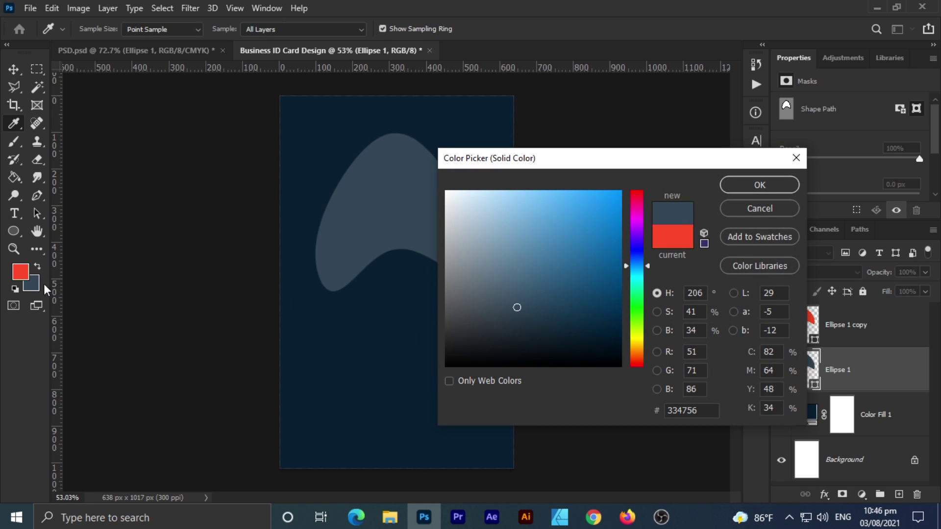
left_click(737, 187)
left_click(781, 327)
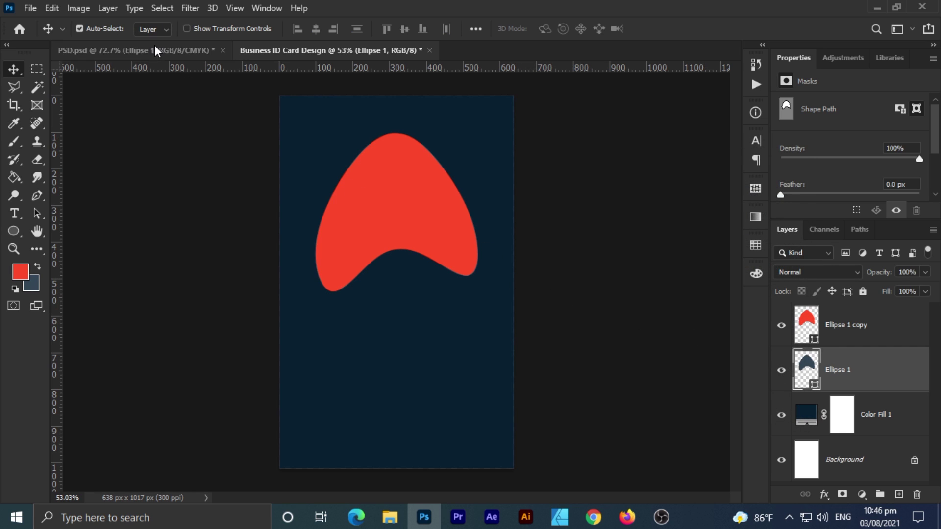
- Rotate the slate arch shape by -15 degrees behind the red one with Free Transform
left_click(52, 9)
left_click(151, 307)
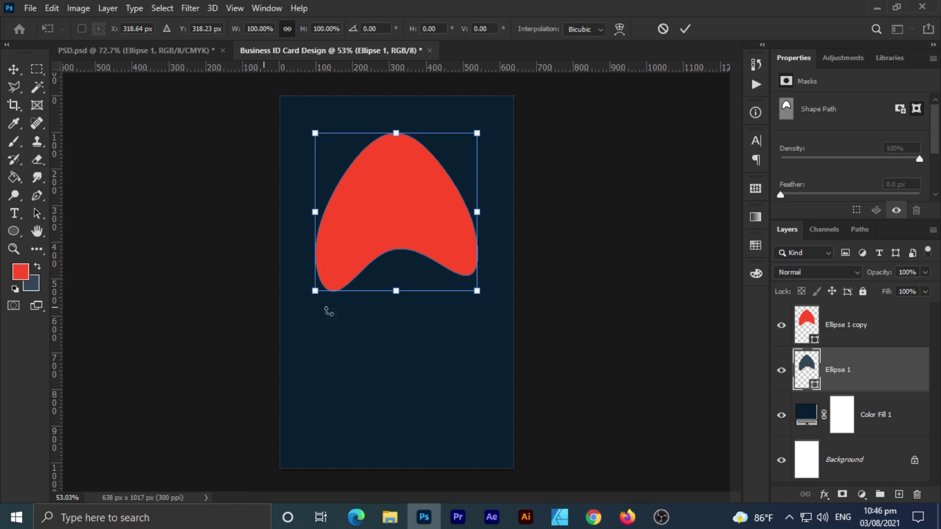
left_click_drag(508, 324, 513, 292)
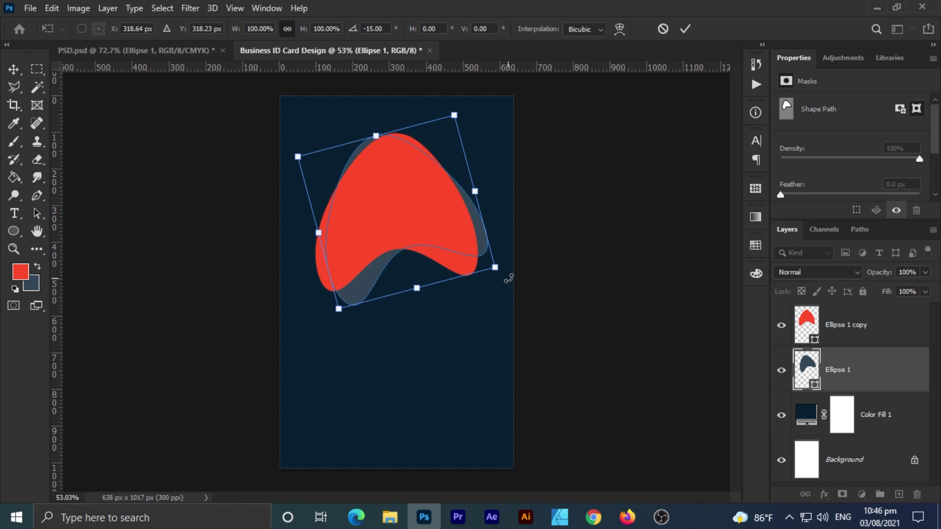
key("Return")
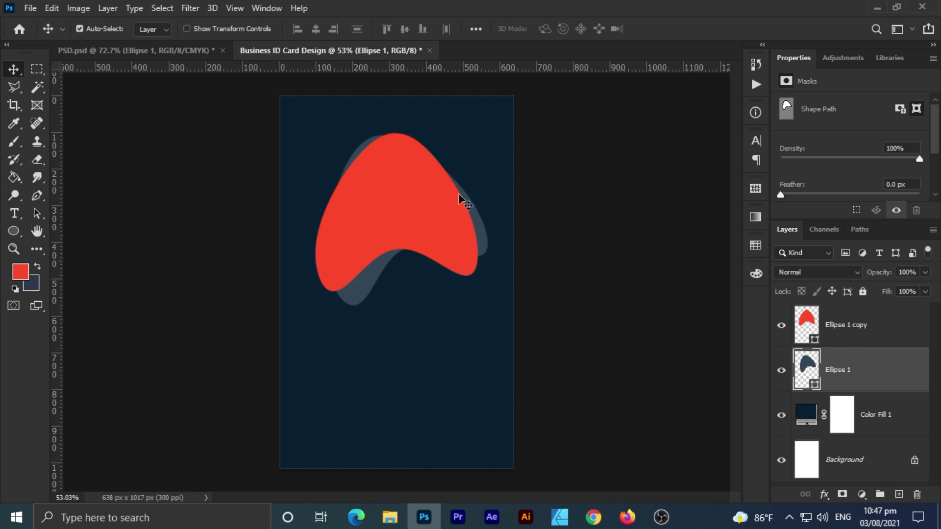
- Duplicate the rotated slate shape's layer and recolor the lower of the two with the darker background swatch color
right_click(855, 366)
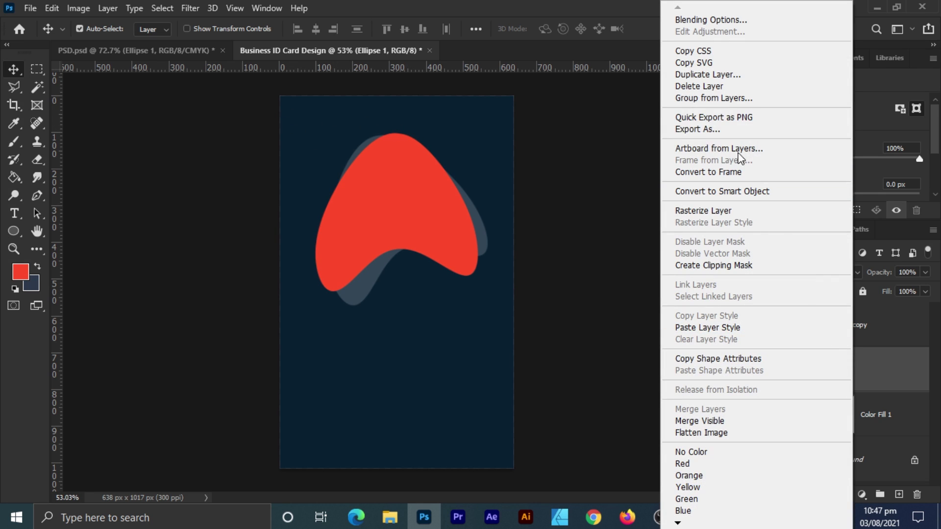
left_click(710, 84)
left_click(584, 132)
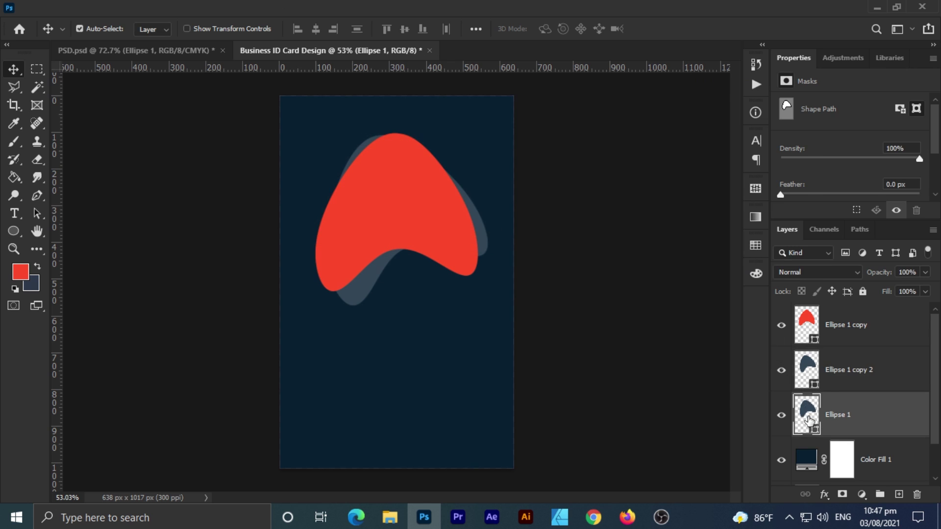
double_click(805, 415)
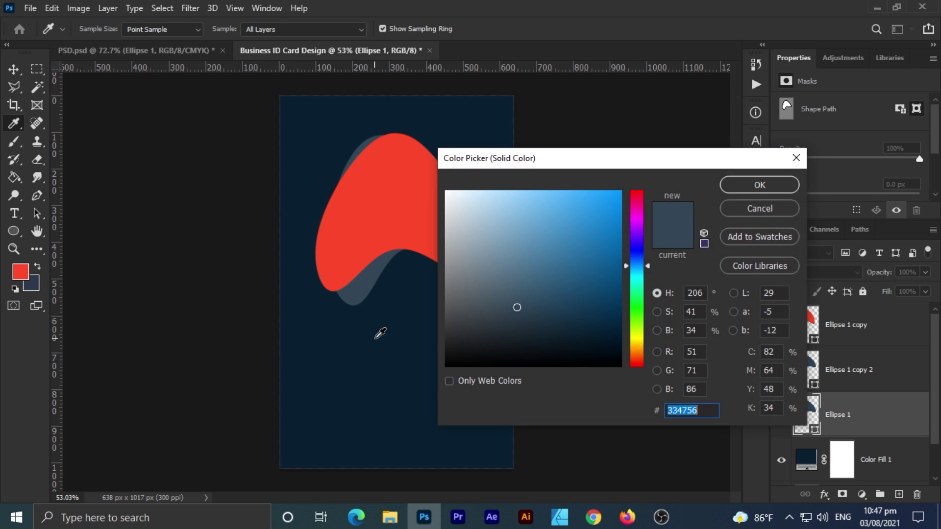
left_click(32, 281)
left_click(758, 187)
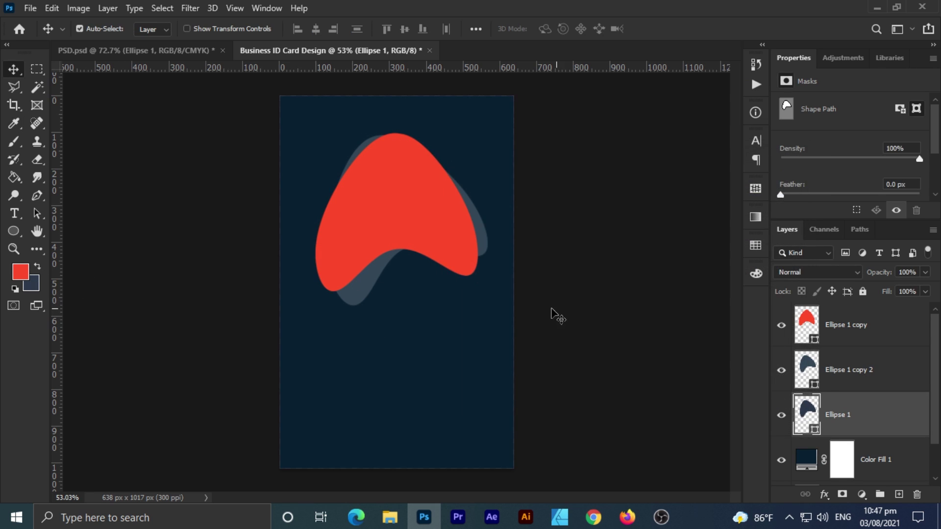
- Rotate the lowest, darker arch shape by a further -15 degrees with Free Transform
key("ctrl+t")
left_click_drag(517, 304, 527, 256)
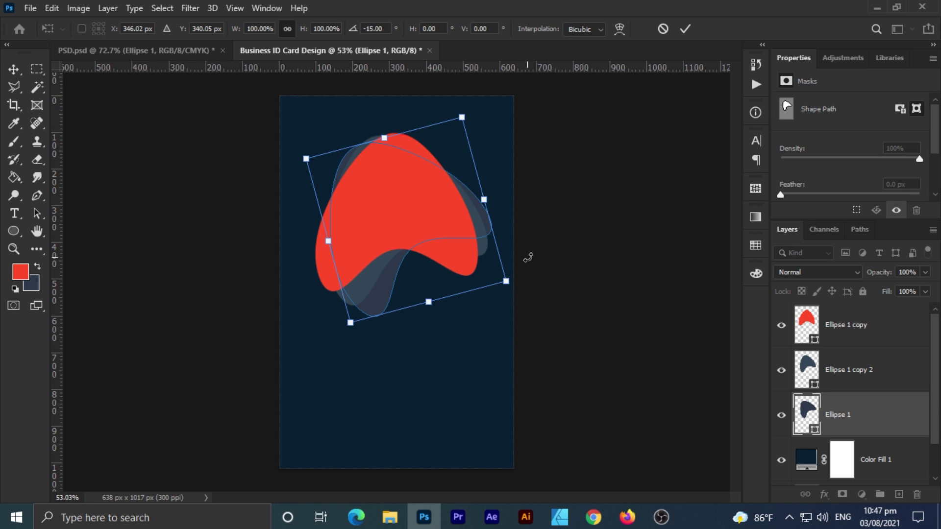
key("Return")
- Select all three arch shape layers and move them together slightly down the card with Free Transform
scroll(432, 237, "up", 2)
scroll(426, 232, "up", 4)
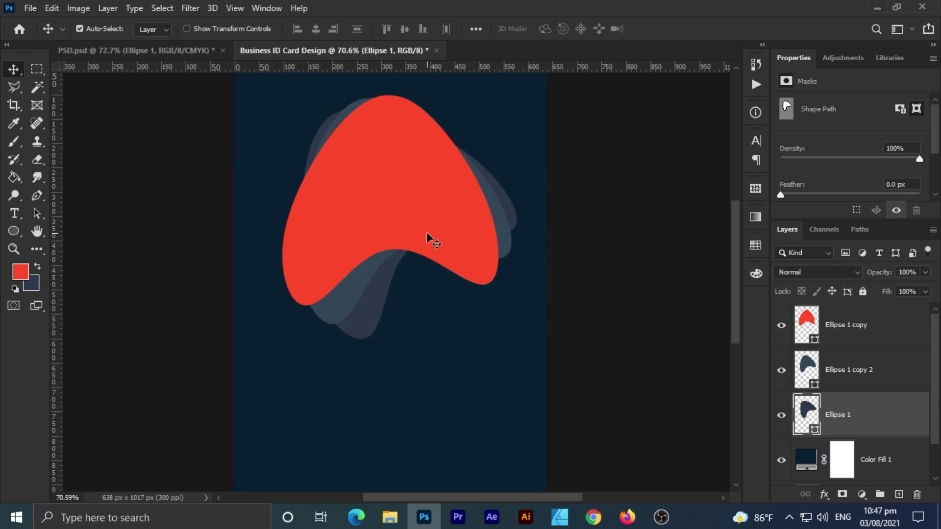
scroll(426, 234, "down", 4)
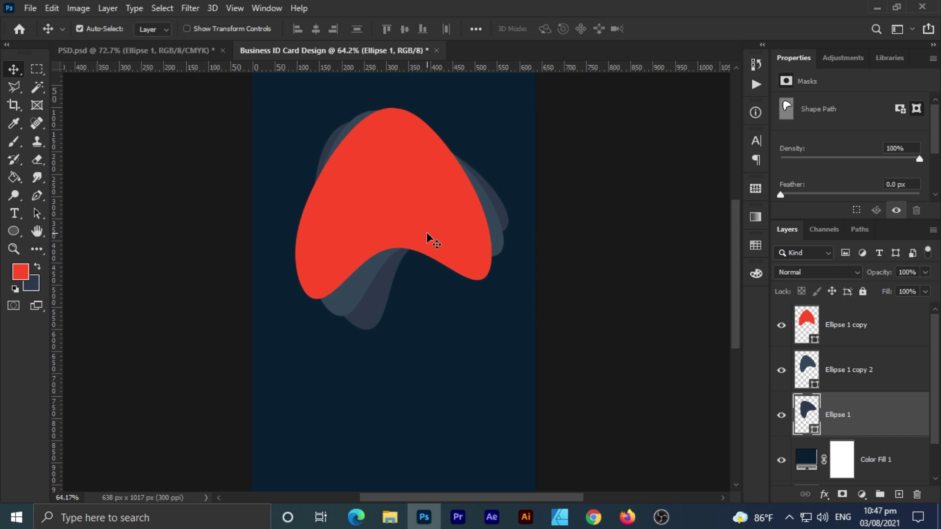
scroll(426, 232, "up", 1)
left_click_drag(430, 248, 456, 277)
left_click(843, 336, "shift")
key("ctrl+t")
key("Return")
scroll(489, 288, "down", 4)
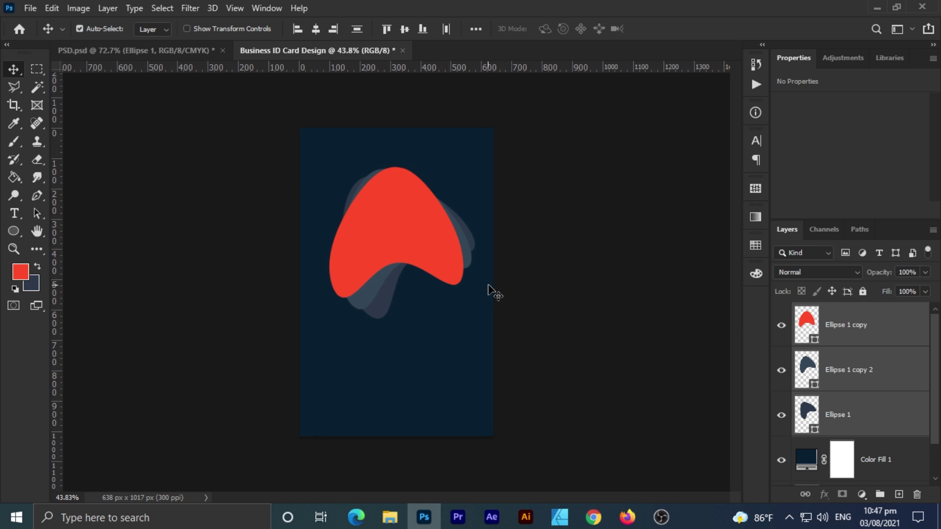
scroll(480, 282, "up", 5)
left_click_drag(439, 241, 500, 258)
scroll(504, 273, "down", 2)
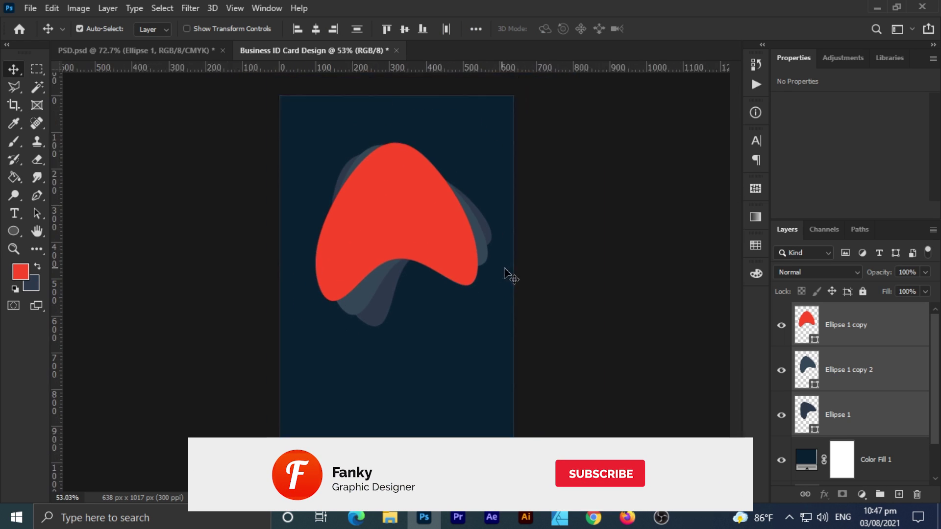
scroll(542, 273, "down", 1)
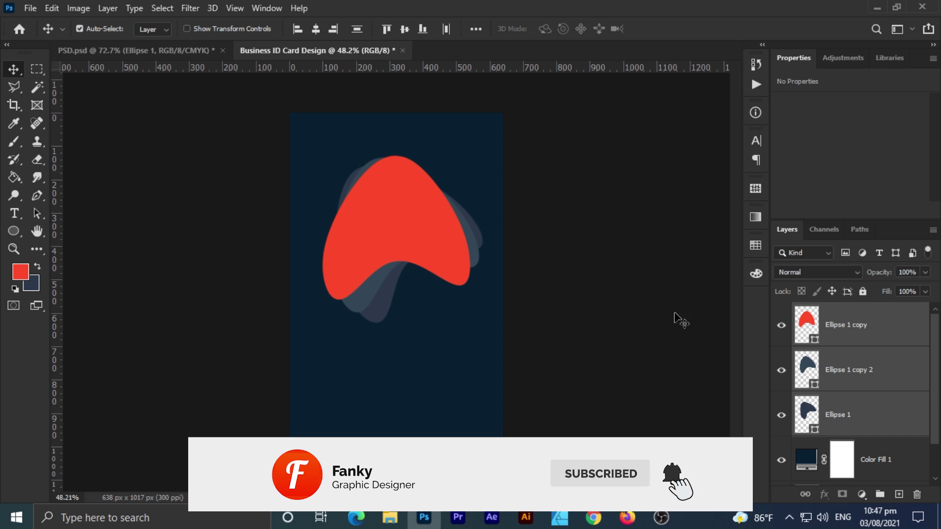
- Draw a red rounded rectangle about 404 x 56 px below the arches, directly above the Color Fill layer, and fully round its corners
left_click(14, 231)
left_click(105, 244)
scroll(340, 394, "up", 3)
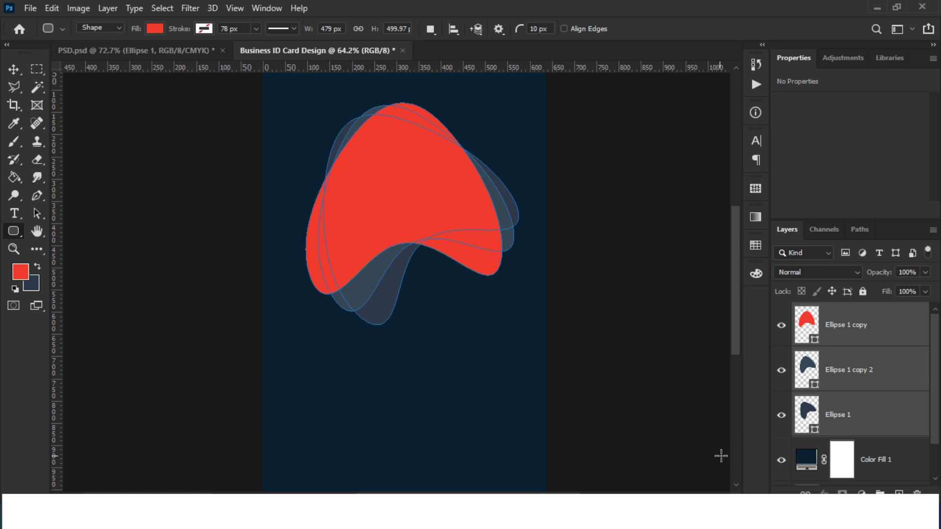
left_click(868, 464)
left_click_drag(371, 385, 496, 390)
scroll(304, 380, "up", 4)
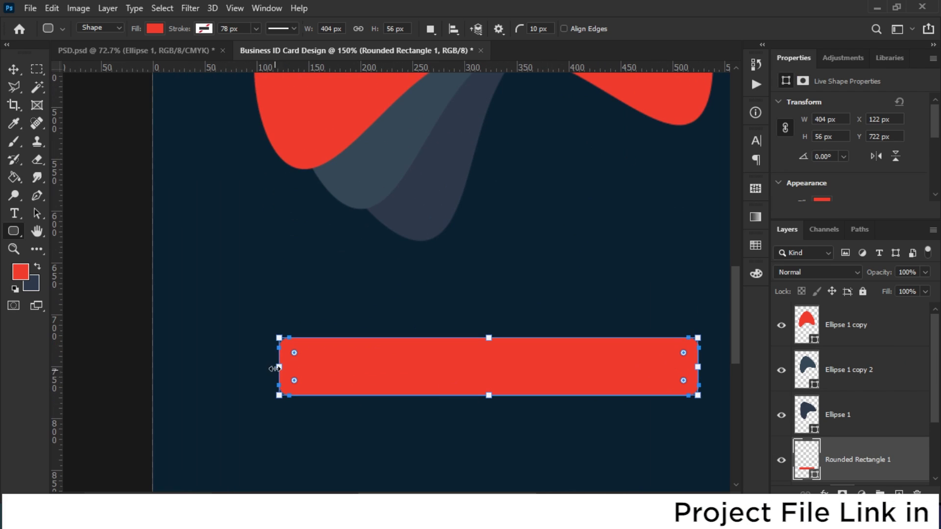
left_click_drag(338, 366, 490, 398)
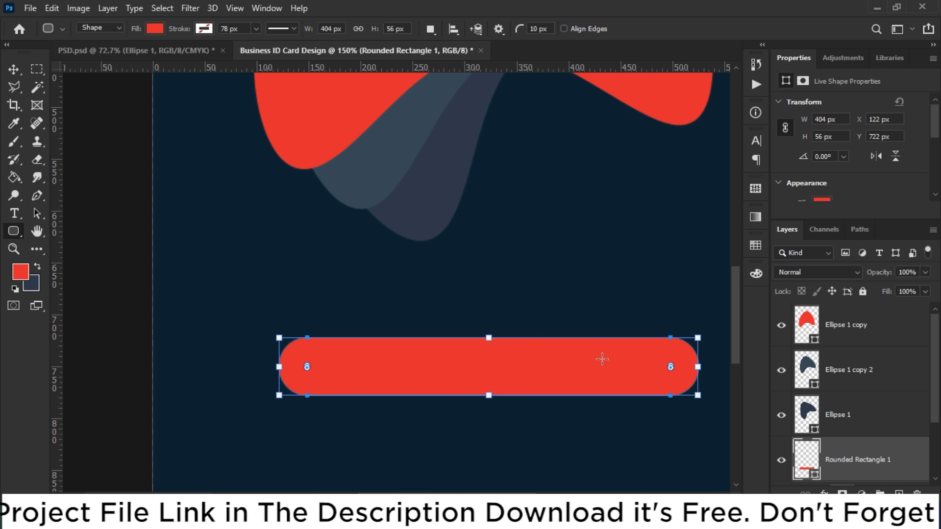
- Apply a reversed linear red-slate-navy Gradient Overlay to the rounded bar at 180 degrees and 68% scale
right_click(885, 468)
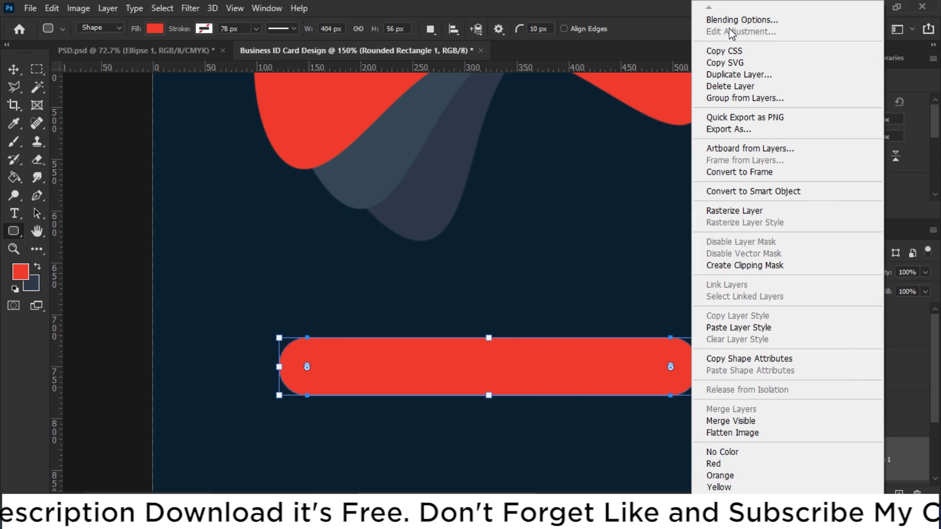
left_click(728, 20)
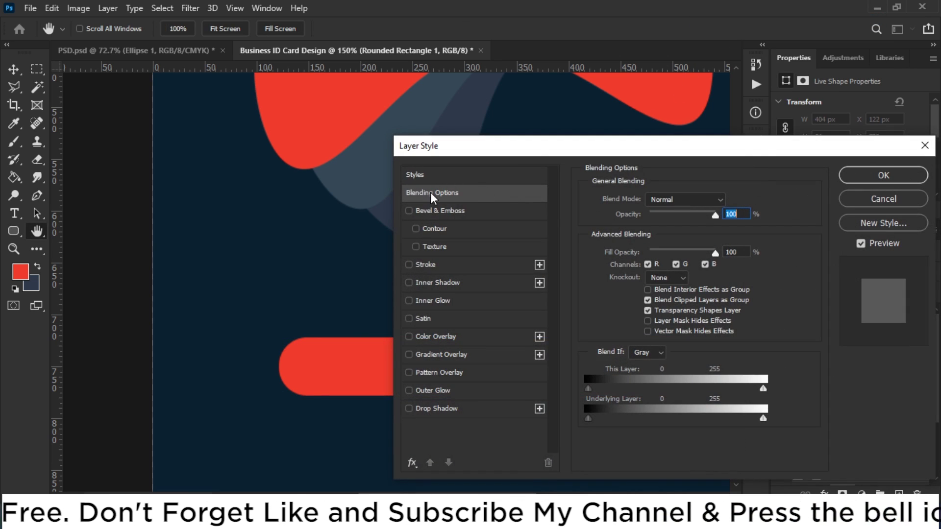
left_click(440, 353)
left_click_drag(453, 150, 544, 130)
left_click_drag(353, 374, 514, 399)
left_click_drag(529, 129, 289, 174)
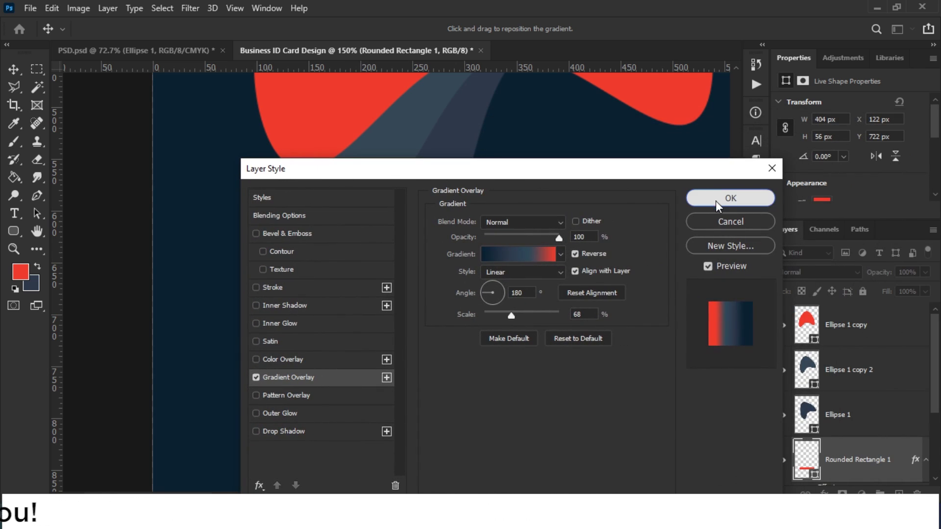
left_click(764, 196)
key("ctrl+0")
scroll(561, 331, "up", 1)
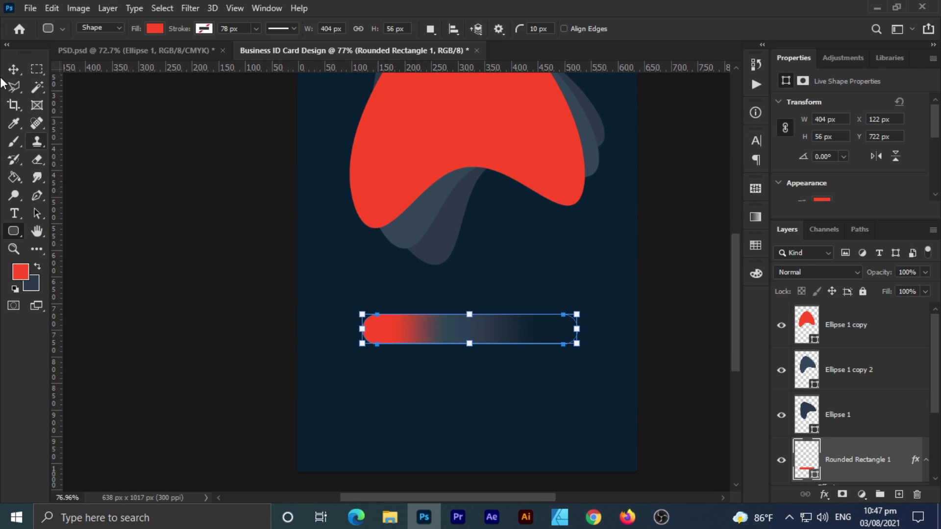
- Rotate the gradient bar by 180 degrees with Free Transform
left_click(20, 71)
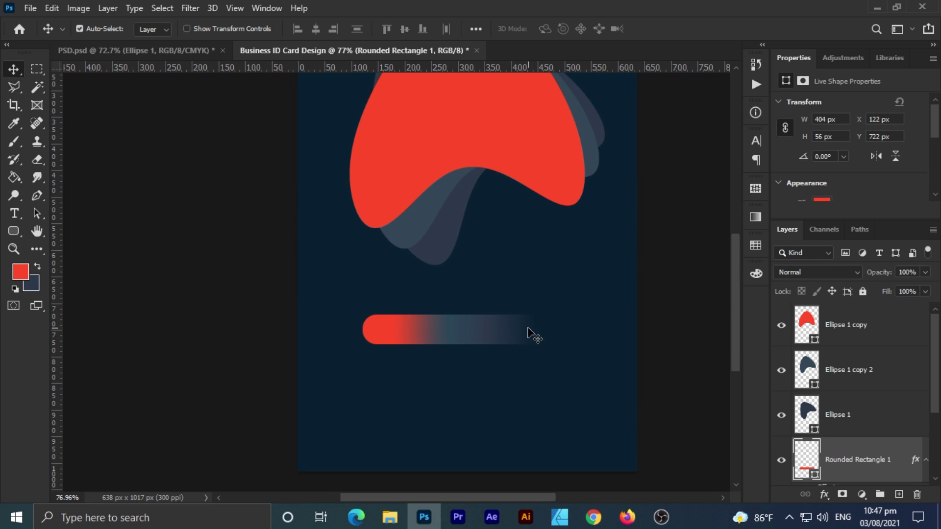
key("ctrl+t")
left_click_drag(590, 299, 363, 349)
key("Return")
- Turn off Reverse in the bar's Gradient Overlay so the red sits at the opposite end
scroll(852, 466, "down", 2)
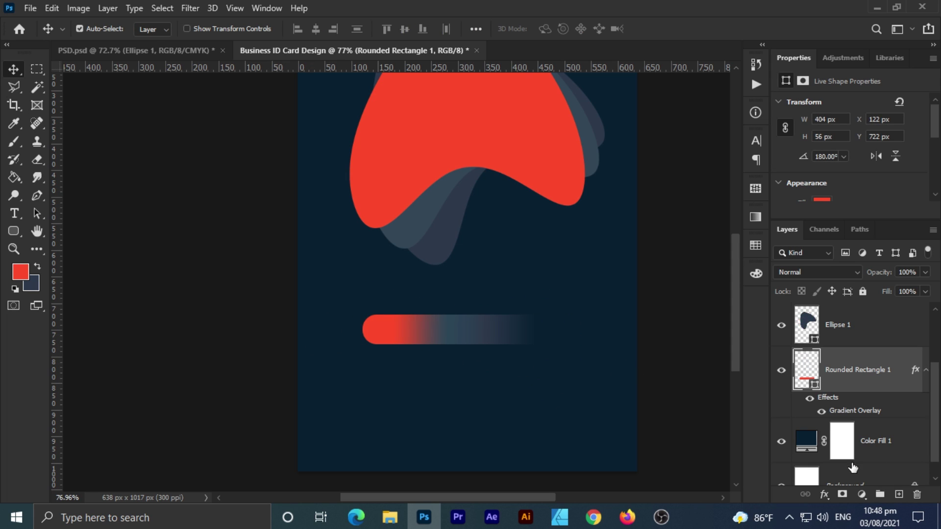
double_click(846, 414)
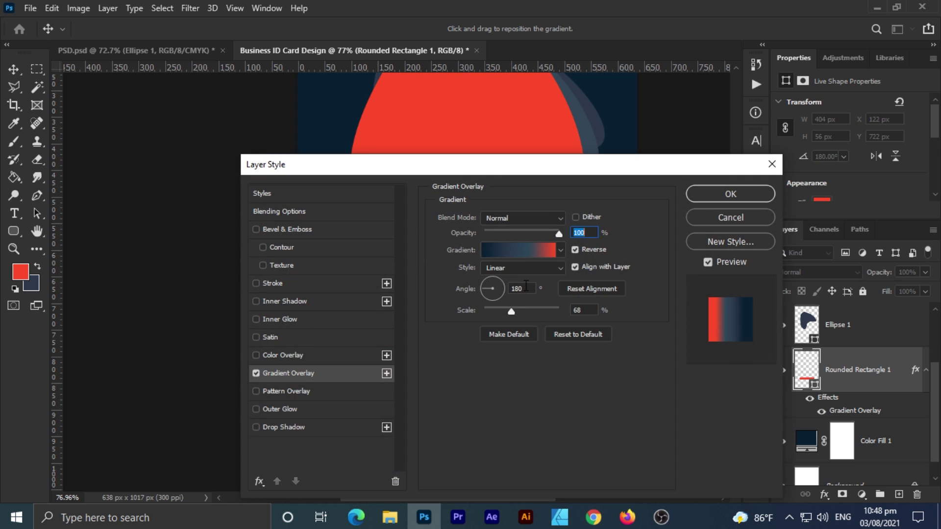
left_click(716, 194)
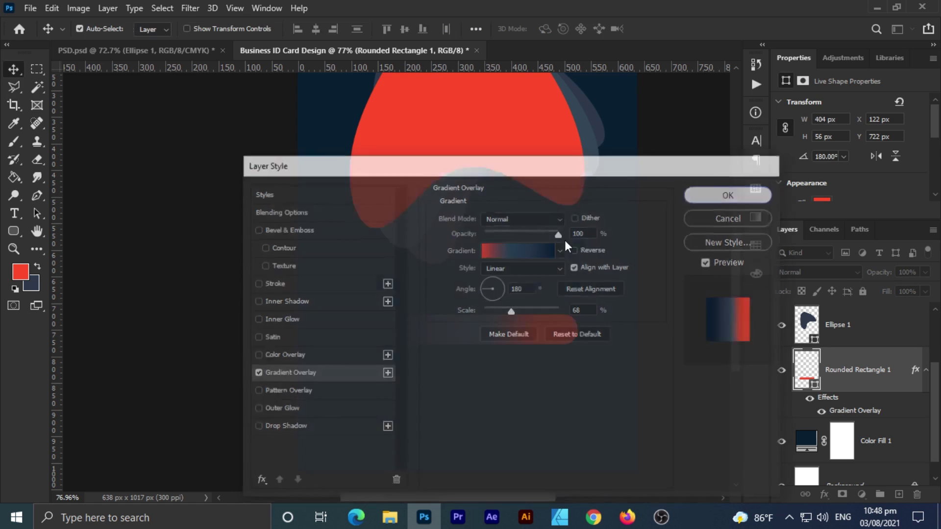
- Rotate the gradient bar clockwise by 30 degrees so its red end points down to the right
key("ctrl+t")
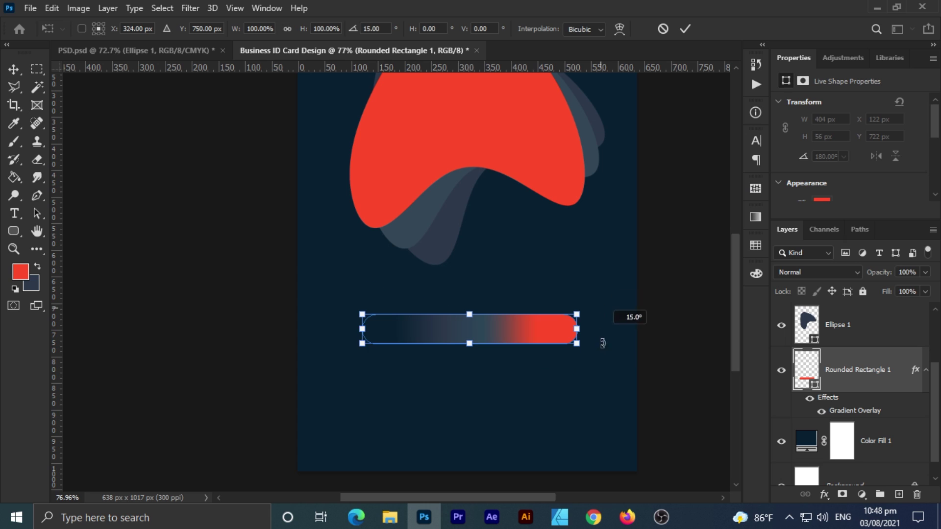
left_click_drag(603, 340, 596, 378)
key("Return")
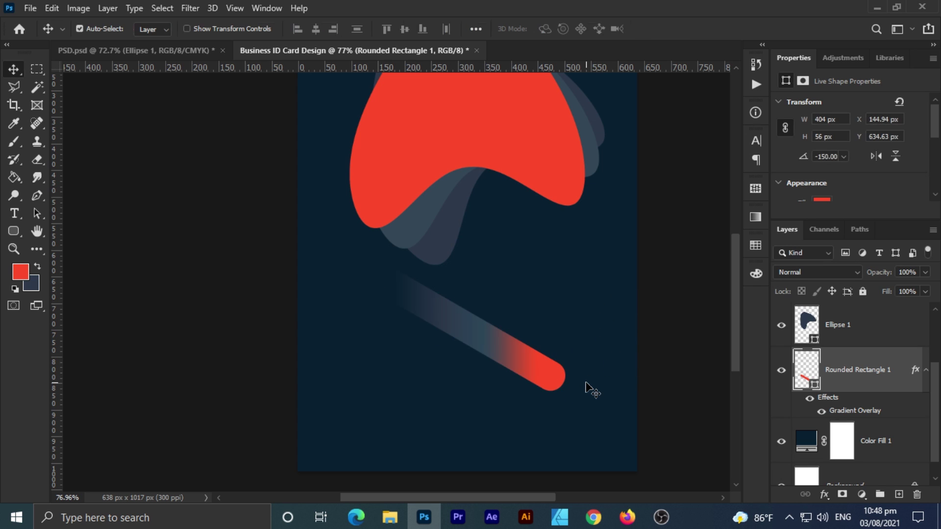
- Duplicate the slanted gradient bar's layer and move the copy down and to the left of the original
scroll(561, 381, "up", 1)
right_click(864, 370)
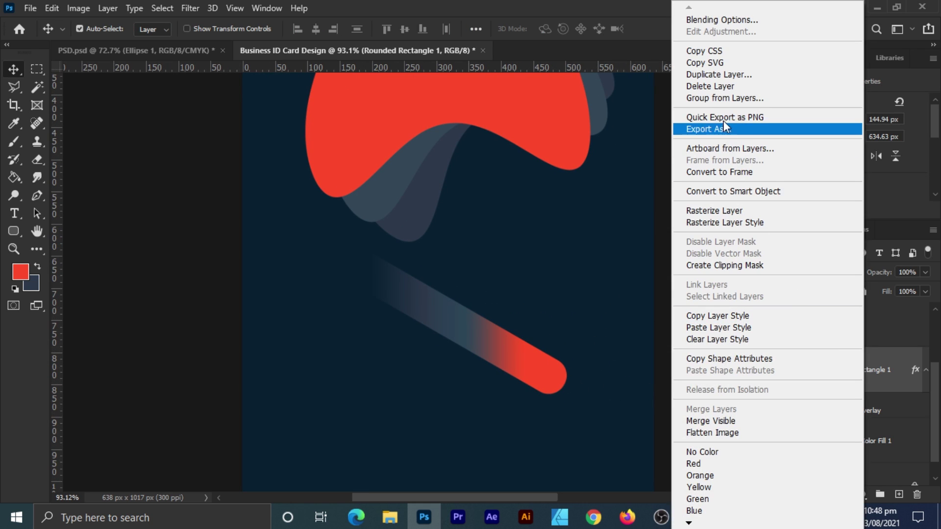
left_click(719, 74)
left_click(585, 131)
left_click_drag(470, 330, 420, 380)
- Scale the copied gradient bar down proportionally to about 269 x 37 px with Free Transform
key("ctrl+t")
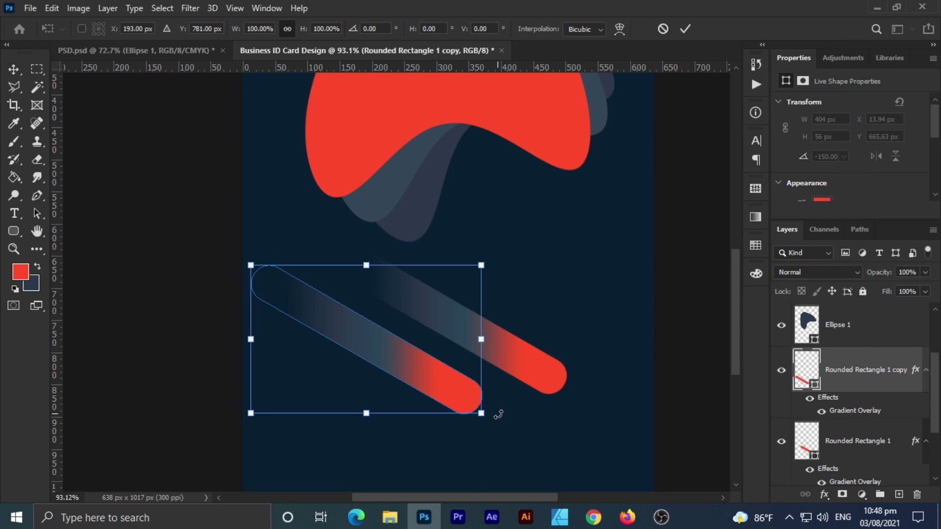
left_click_drag(478, 413, 443, 381)
key("Return")
key("ctrl+0")
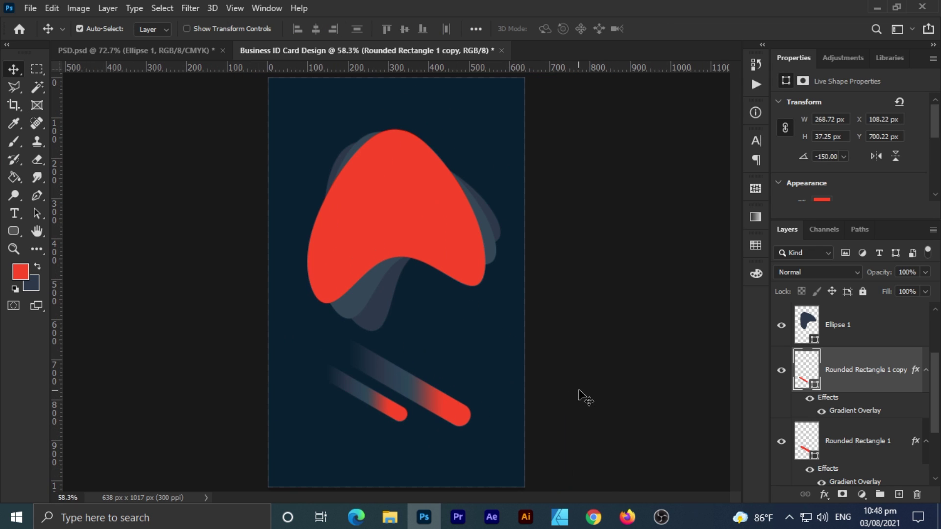
- Select both gradient bars, move them into the card's upper-left corner partly past the edges, and scale them to about 77%
left_click(846, 431, "shift")
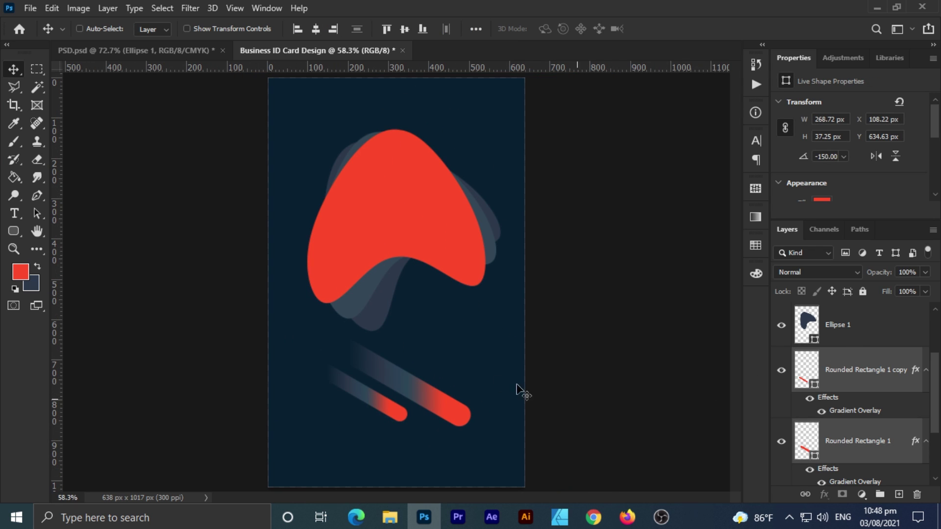
key("ctrl+t")
left_click_drag(448, 392, 405, 225)
scroll(325, 242, "up", 5)
left_click_drag(354, 196, 310, 176)
left_click_drag(426, 119, 398, 137)
key("Return")
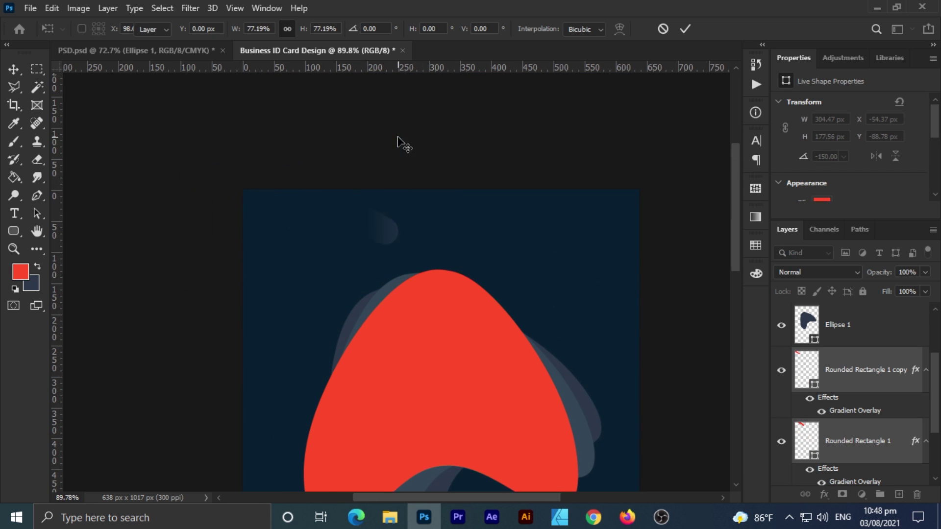
scroll(410, 181, "up", 1)
scroll(432, 225, "down", 3)
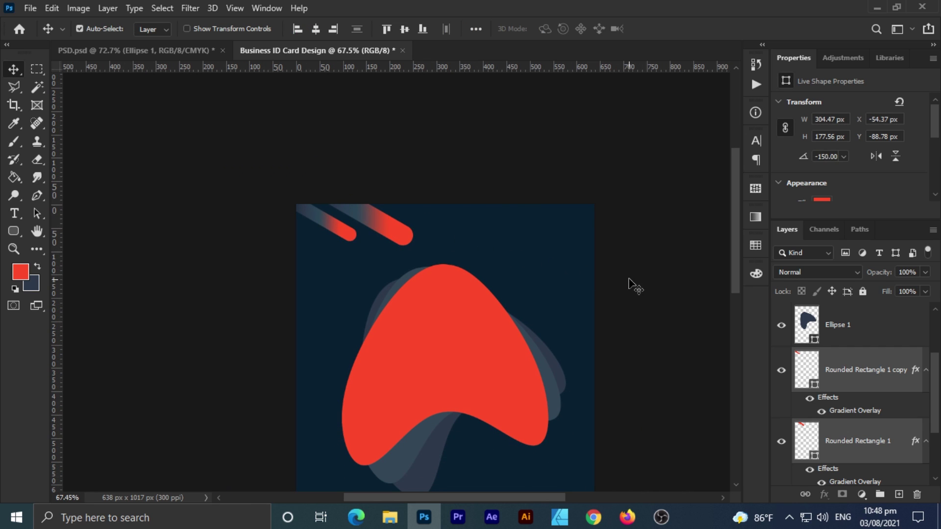
- Duplicate both corner bars, move the copies to the card's upper right, and enlarge the pair to about 378 x 222 px
right_click(875, 384)
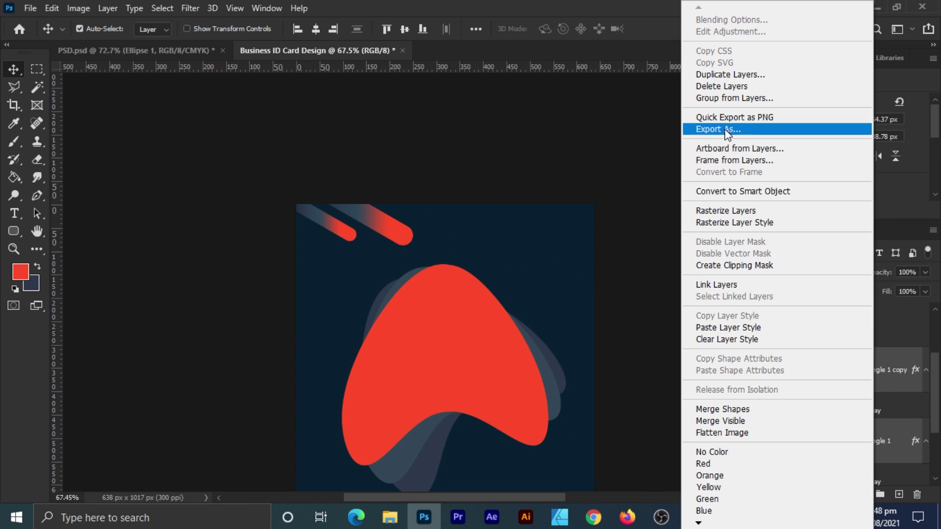
left_click(730, 74)
left_click(583, 132)
key("ctrl+t")
left_click_drag(441, 230, 536, 256)
left_click_drag(539, 236, 574, 267)
key("Return")
key("ctrl+t")
key("Return")
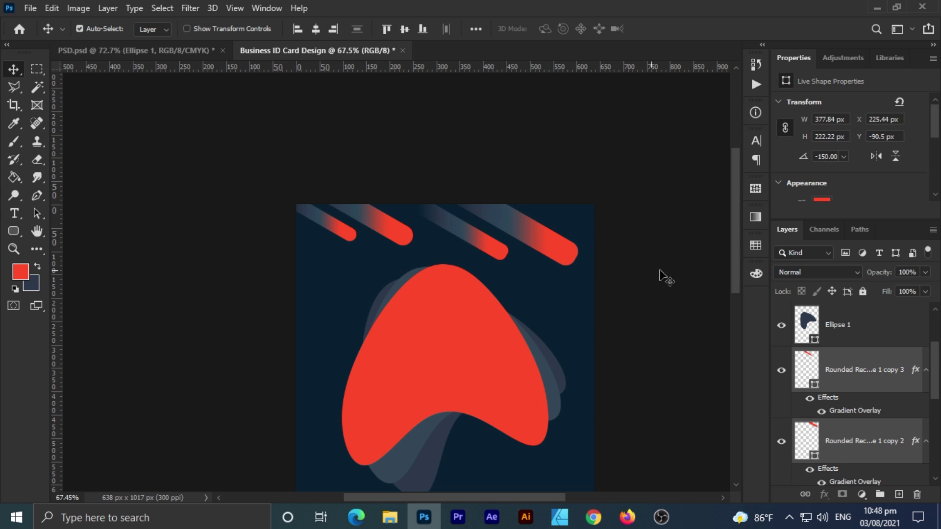
- Increase the corner radius of the two enlarged bar copies to fully round their ends
scroll(862, 166, "down", 4)
left_click_drag(805, 113, 814, 113)
key("ctrl+0")
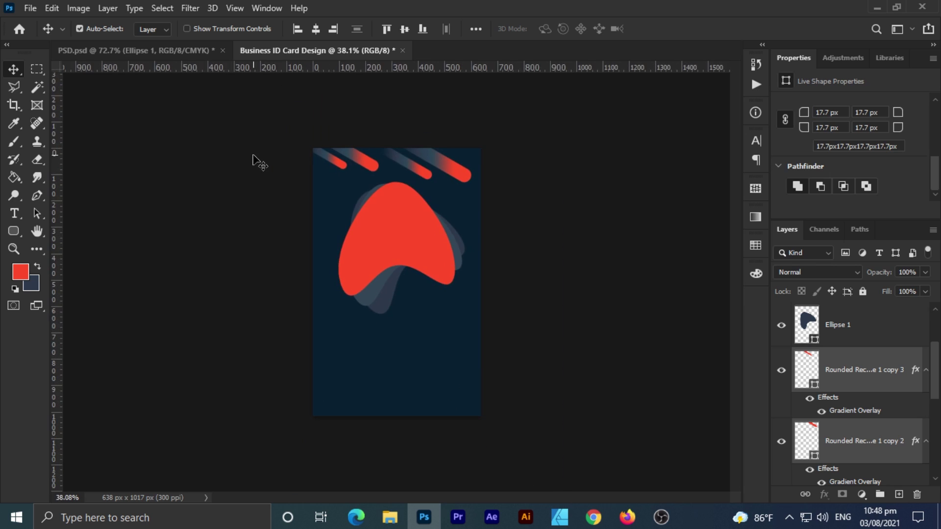
scroll(435, 146, "up", 1)
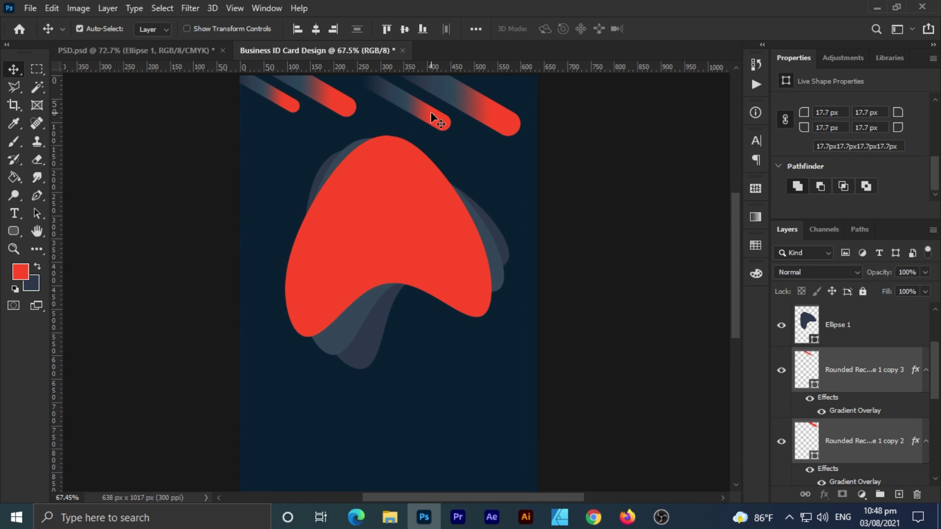
- Move the larger upper-right pair of gradient bars slightly down, to X 237 px and Y about -38 px
left_click(508, 120)
scroll(515, 204, "up", 3)
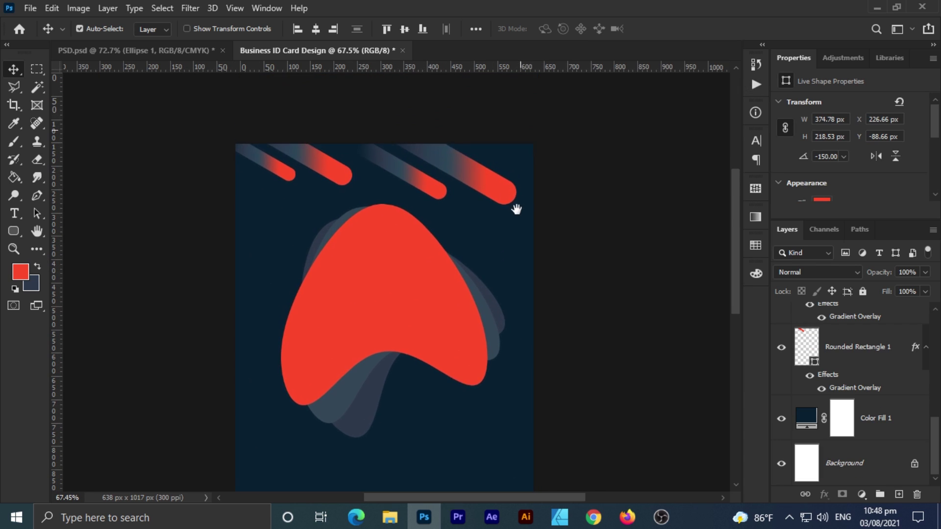
scroll(866, 387, "up", 5)
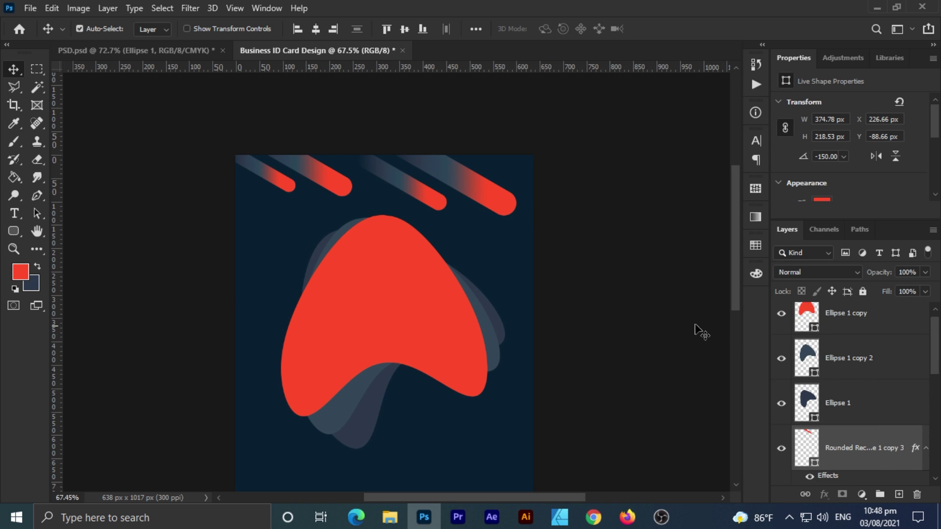
key("ctrl+t")
mouse_move(501, 207)
left_mouse_down()
mouse_move(515, 218)
mouse_move(508, 233)
mouse_move(505, 225)
left_mouse_up()
key("Return")
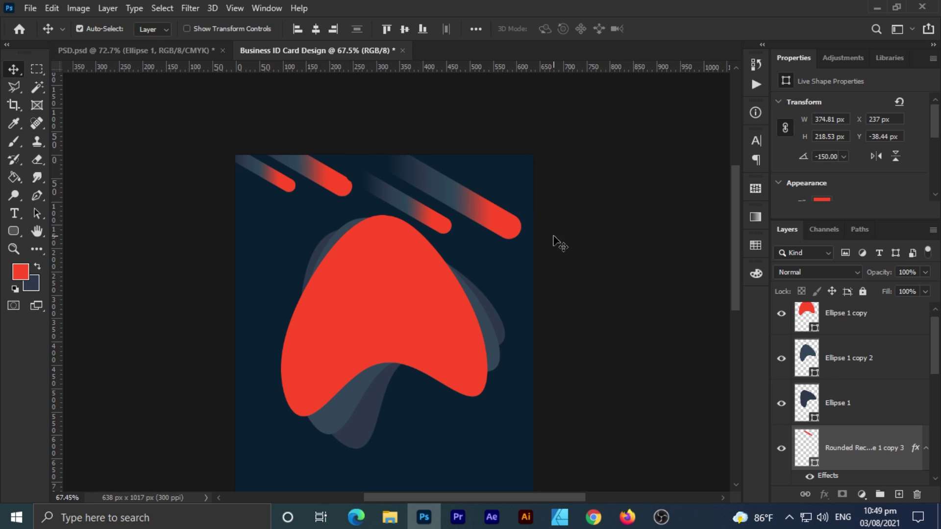
- Select the two upper-left gradient bars and scale them down together to about 84.5%, roughly 257 x 150 px
scroll(857, 422, "down", 3)
left_click(858, 414)
left_click(855, 478, "ctrl")
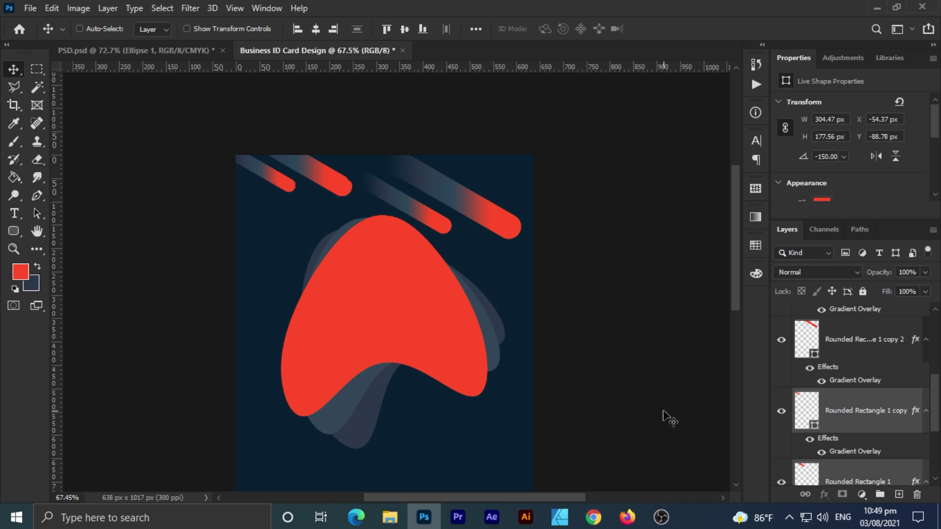
key("ctrl+t")
left_click_drag(350, 194, 340, 189)
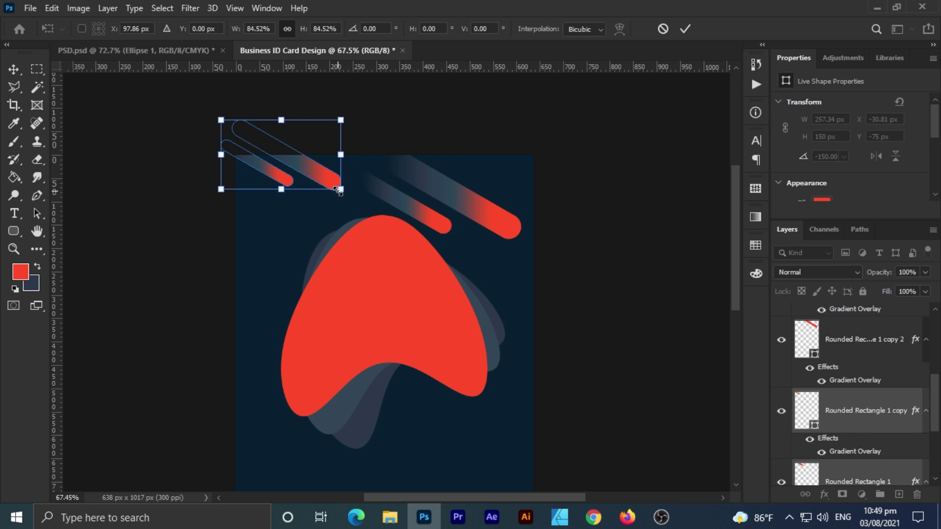
key("Return")
scroll(460, 233, "down", 4)
scroll(490, 240, "up", 3)
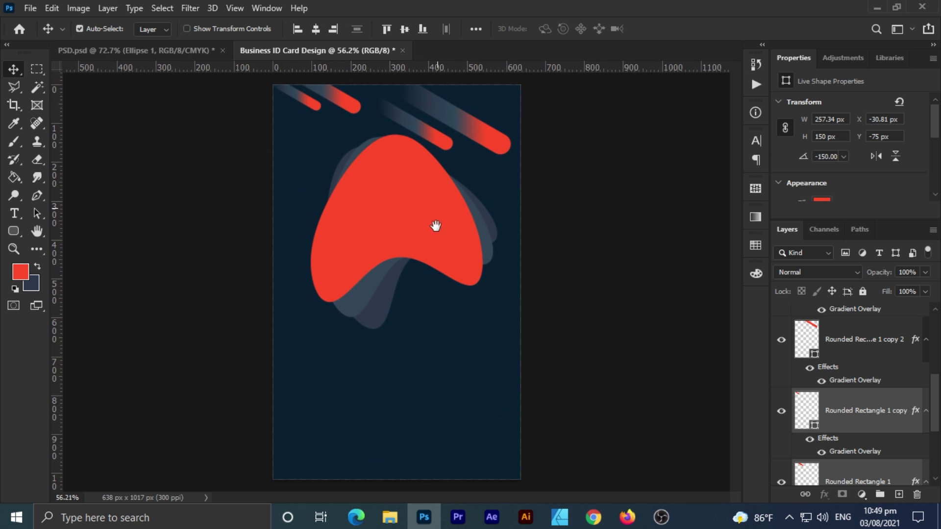
- Draw a red rounded square about 245 x 245 px behind the arches, directly above the Color Fill layer
scroll(411, 189, "up", 2)
scroll(485, 273, "up", 2)
scroll(443, 232, "up", 2)
left_click(14, 230)
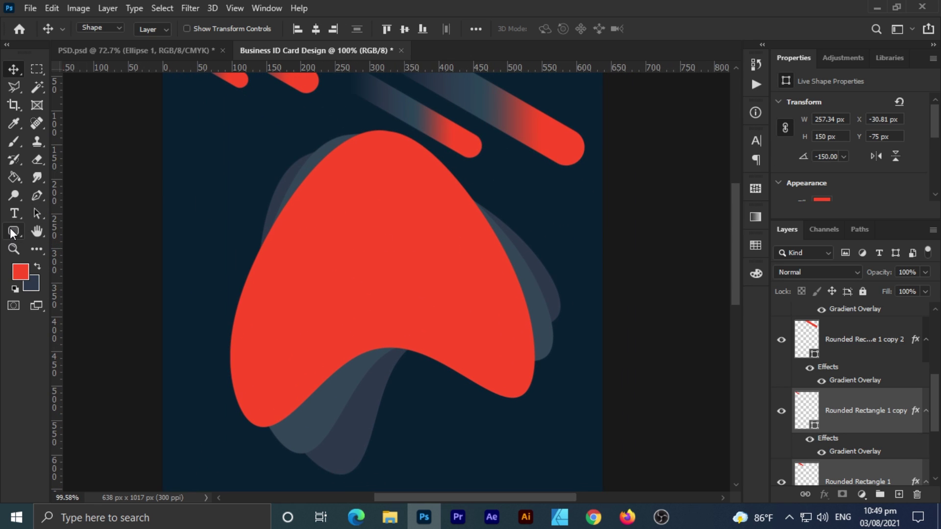
left_click(80, 250)
scroll(248, 284, "down", 3)
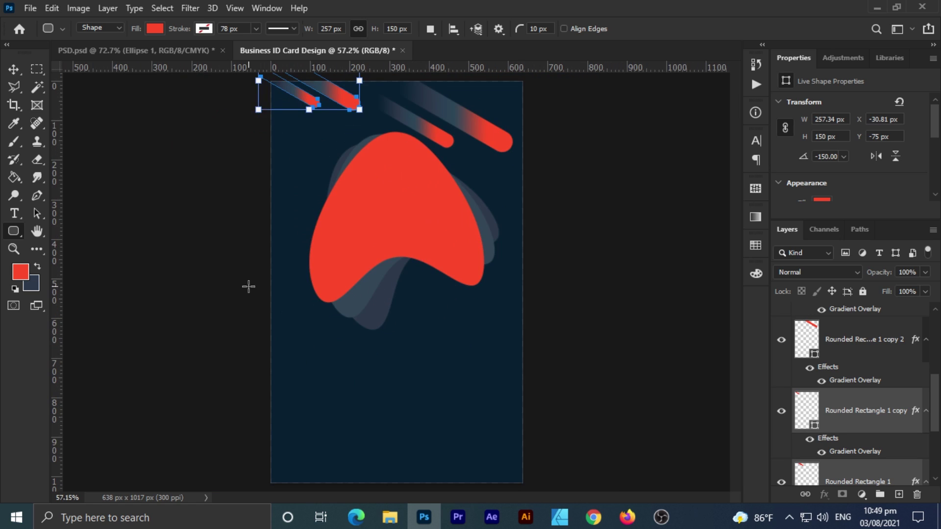
scroll(853, 392, "down", 3)
scroll(877, 416, "up", 3)
scroll(877, 416, "down", 3)
left_click(877, 416)
left_click_drag(368, 249, 426, 307)
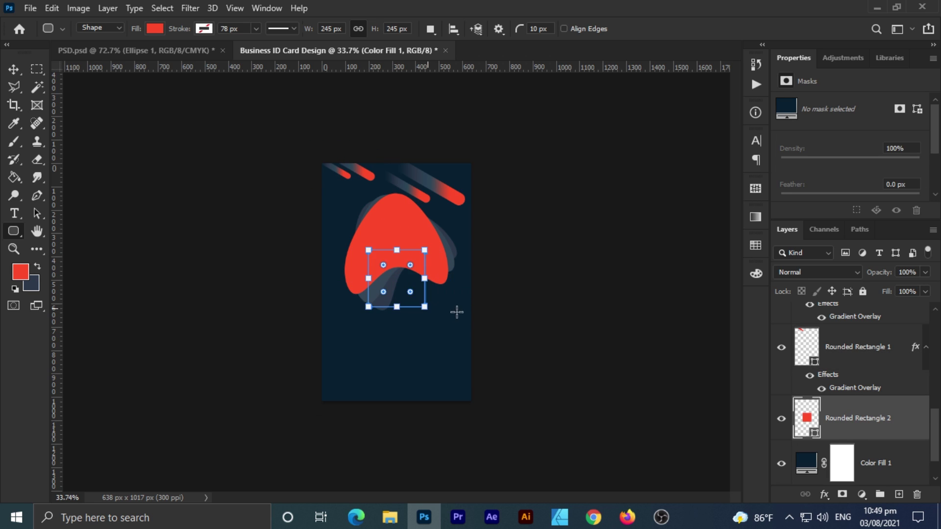
scroll(405, 289, "up", 5)
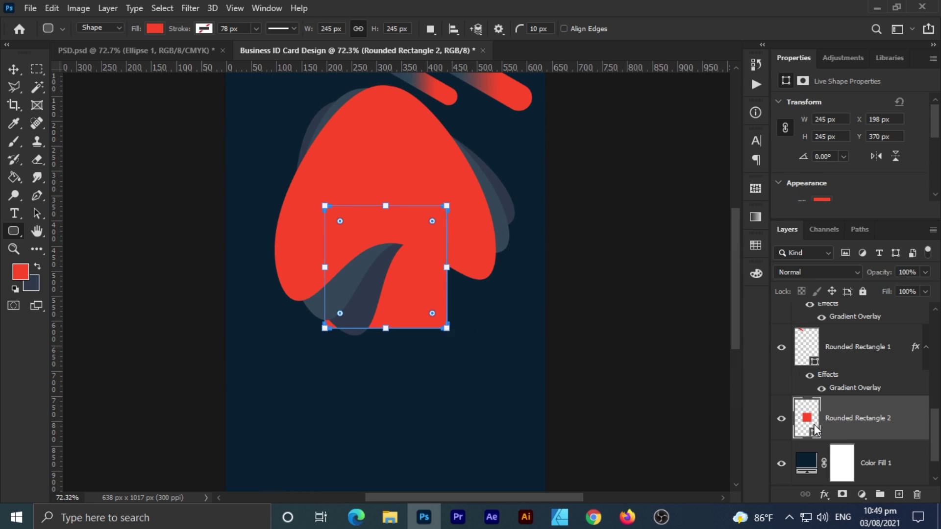
- Recolor the rounded square to white (ffffff) and move its layer to the top of the stack
double_click(814, 429)
left_click(446, 191)
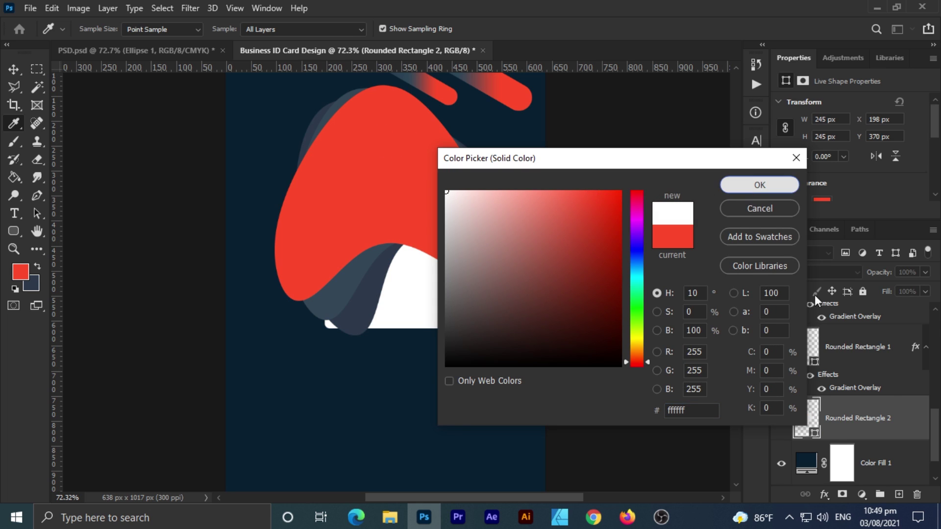
left_click(760, 185)
left_click_drag(890, 417, 873, 307)
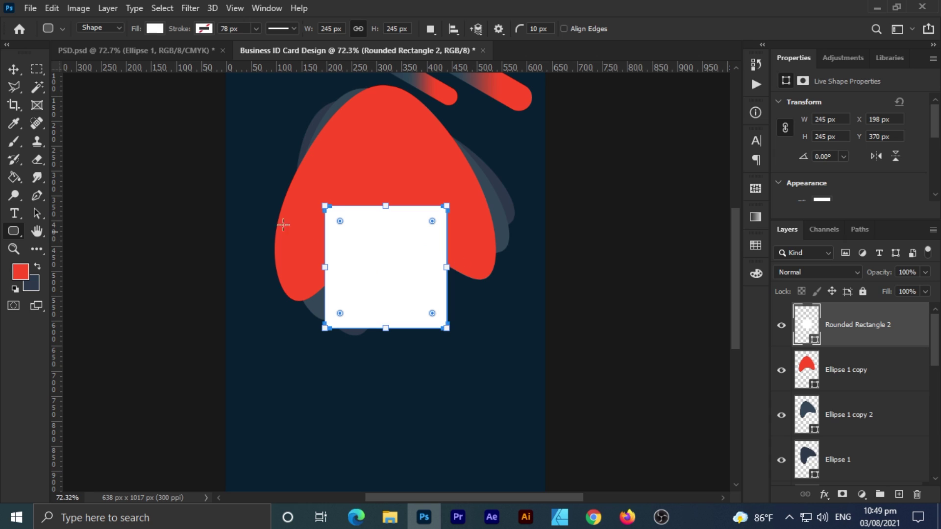
- Nudge the white square up to Y 366 px and center it horizontally on the card
left_click(13, 69)
mouse_move(387, 248)
left_mouse_down()
mouse_move(391, 227)
mouse_move(397, 250)
mouse_move(385, 246)
left_mouse_up()
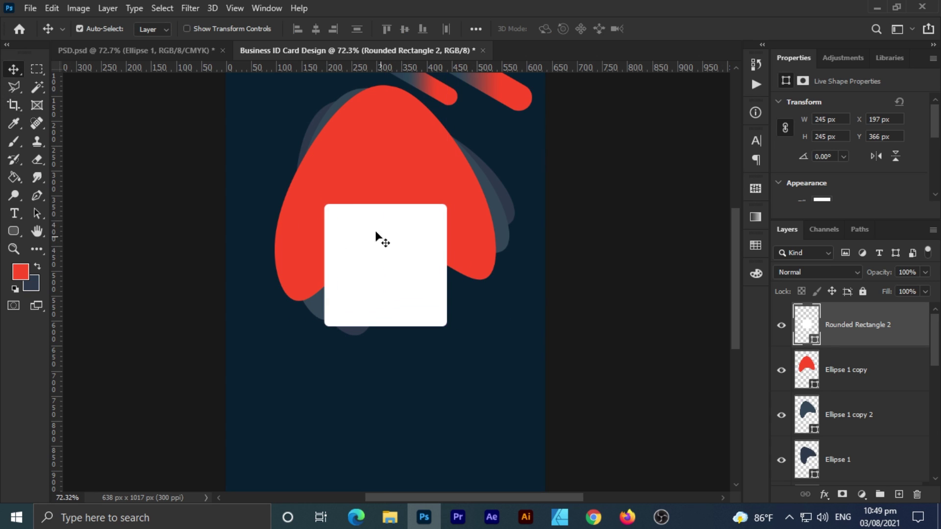
left_click(162, 8)
left_click(168, 21)
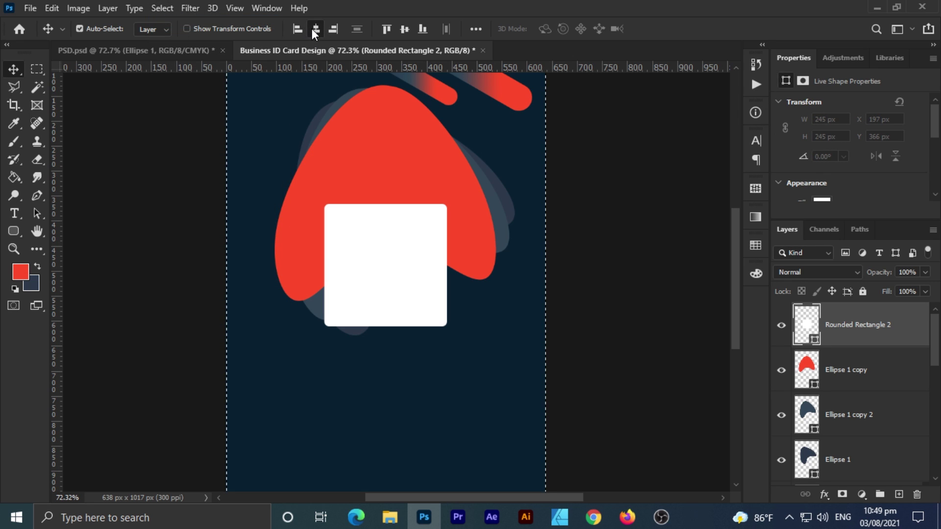
left_click(163, 8)
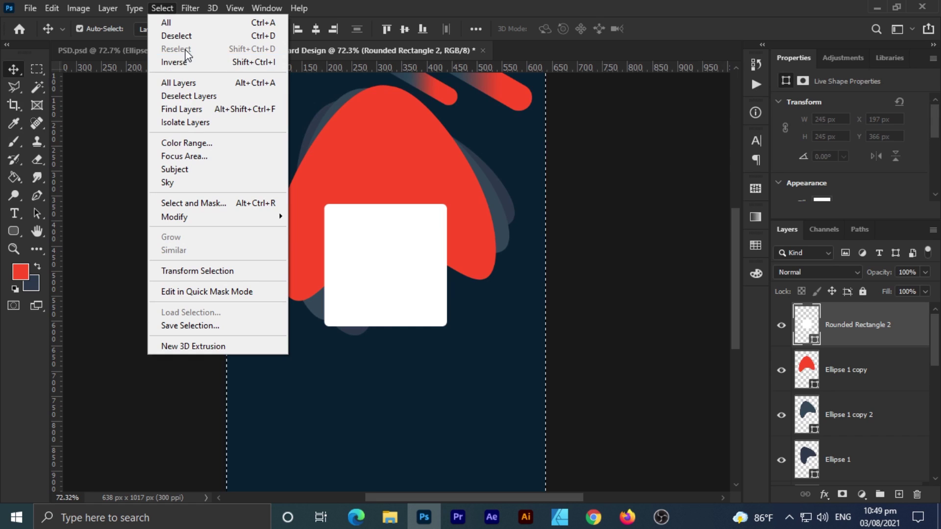
left_click(215, 36)
- Add a drop shadow to the white square, sampling the arch's red (ff4c29) as the shadow color
scroll(380, 238, "down", 3)
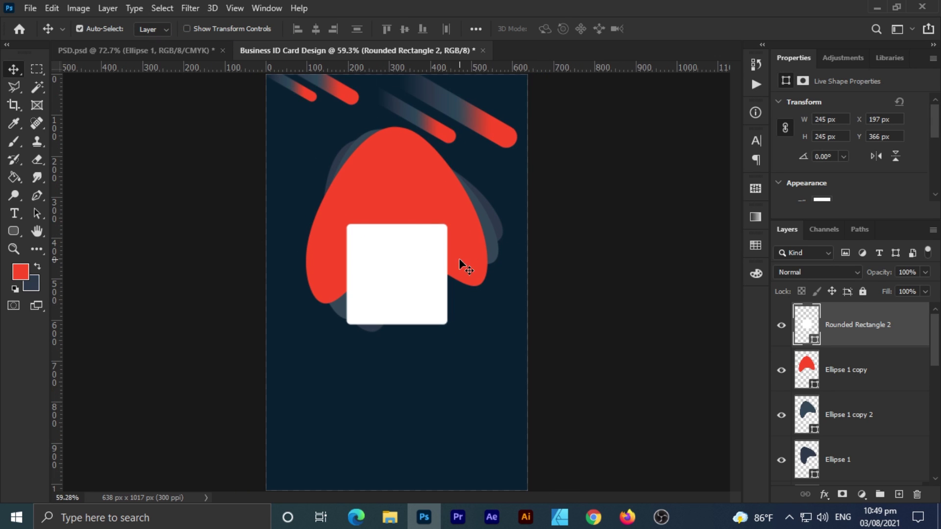
right_click(860, 327)
left_click(510, 232)
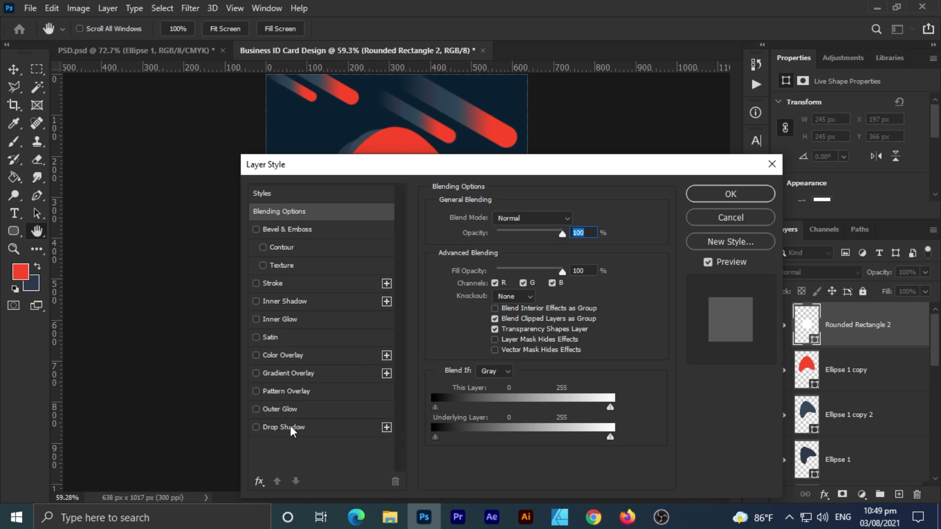
left_click(290, 427)
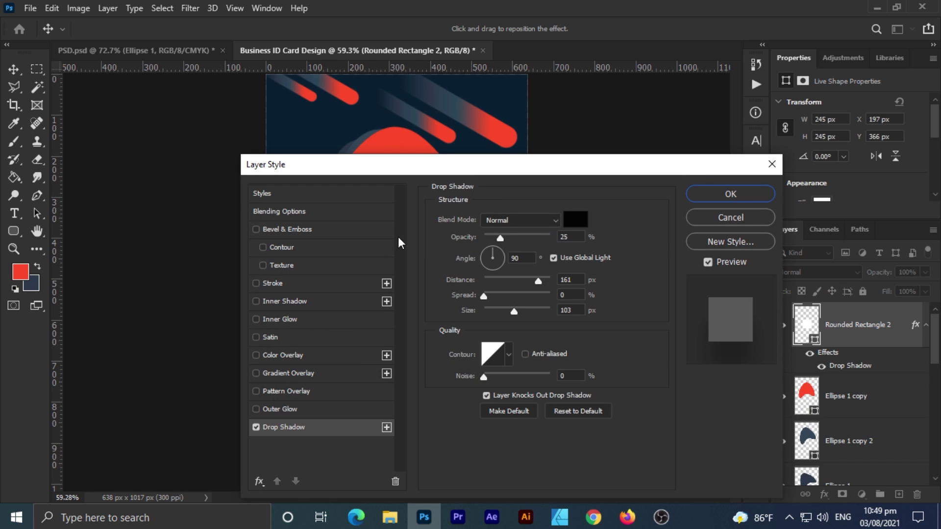
left_click_drag(408, 170, 579, 150)
key("ctrl+plus")
key("ctrl+plus")
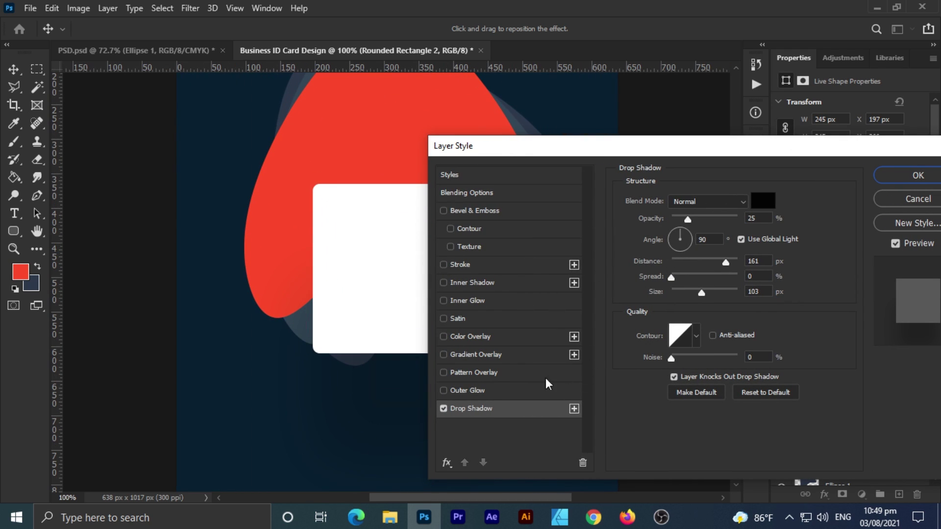
left_click(763, 201)
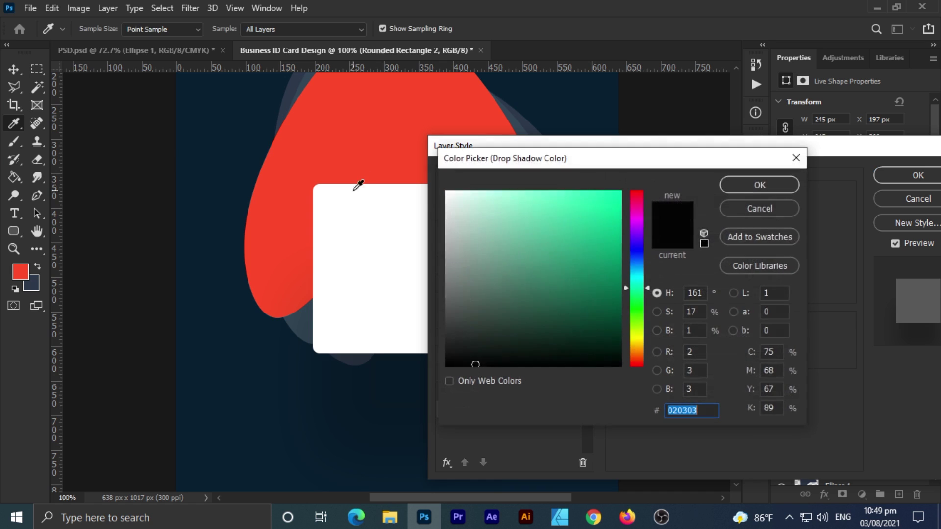
left_click(324, 140)
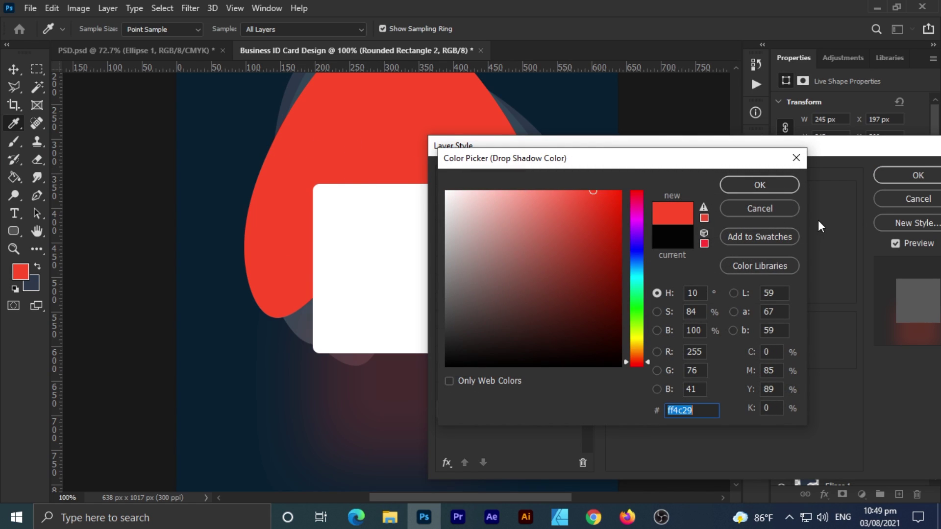
left_click(760, 185)
- Set the square's drop shadow to 68 px size, 0 px distance, dark red 871803 and 100% opacity
mouse_move(701, 290)
left_mouse_down()
mouse_move(677, 292)
mouse_move(693, 292)
left_mouse_up()
left_click_drag(725, 252, 633, 261)
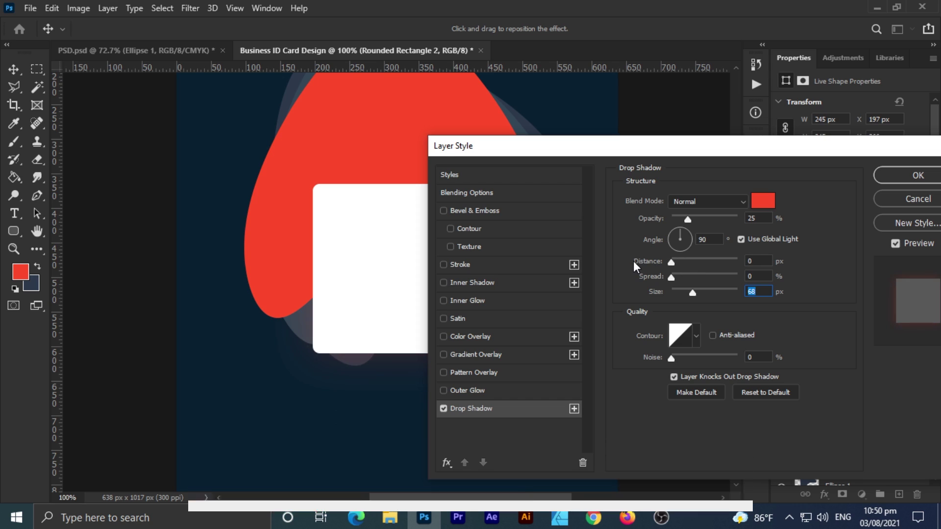
left_click(769, 201)
left_click(758, 200)
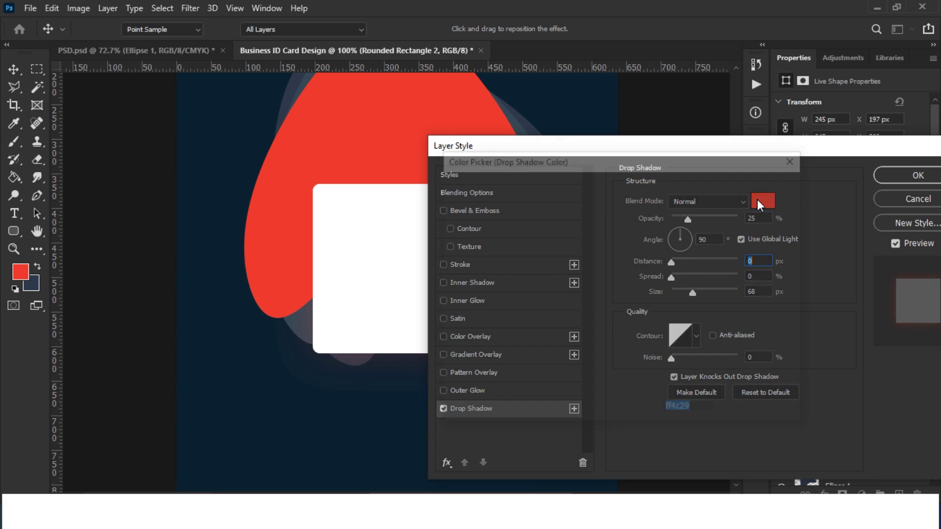
left_click(611, 269)
left_click_drag(611, 269, 617, 274)
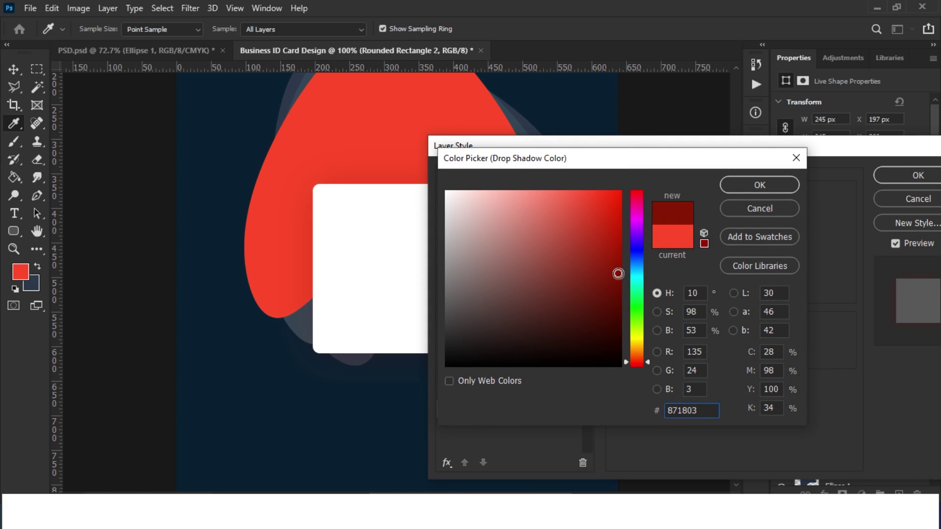
left_click(754, 185)
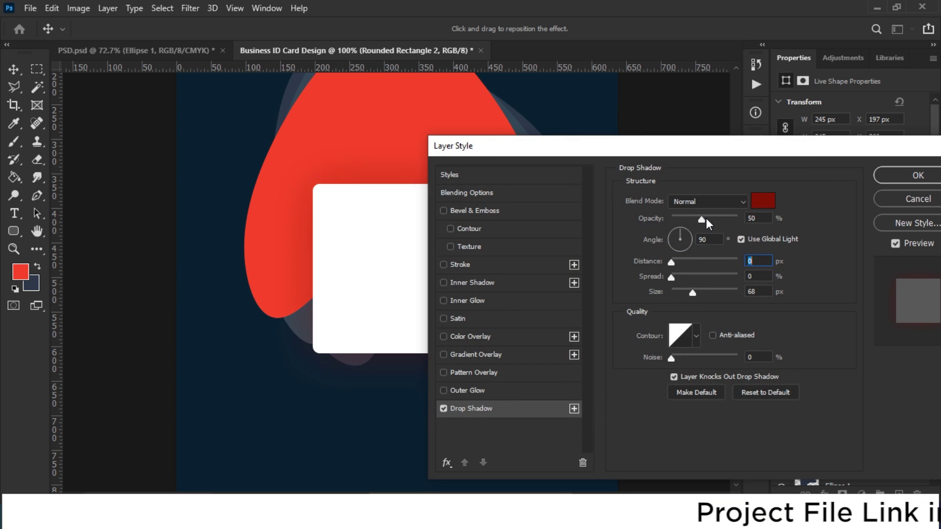
left_click_drag(736, 219, 839, 219)
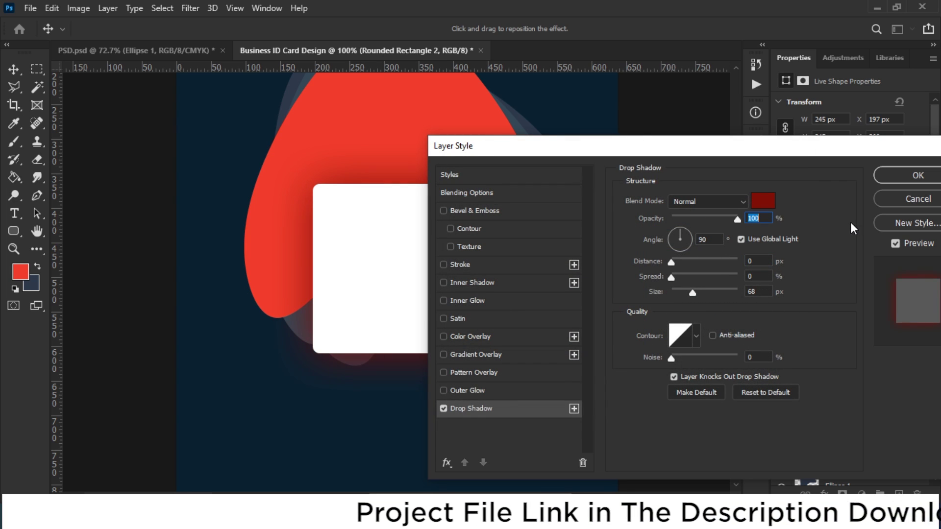
left_click(918, 175)
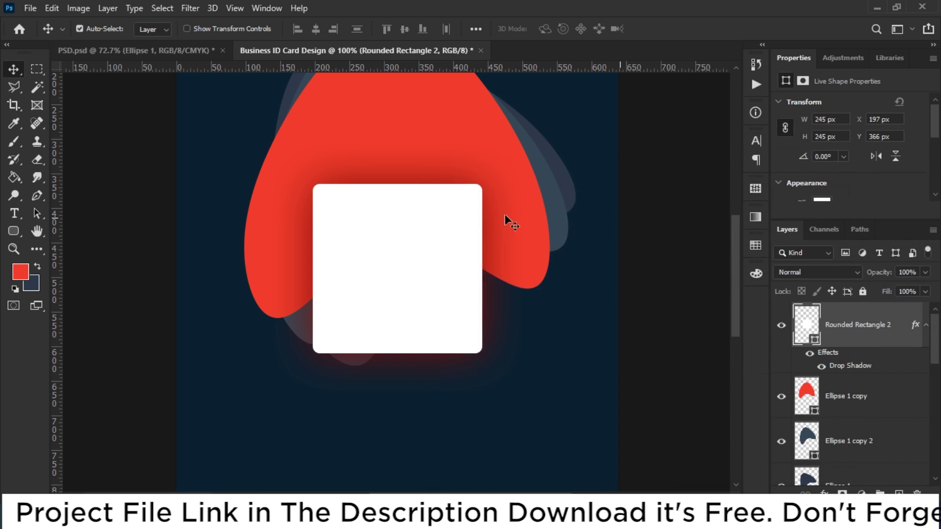
- Shift the square's drop shadow upward with a -90° angle and 24 px distance, and reduce its opacity
scroll(446, 226, "down", 2)
scroll(446, 225, "down", 2)
scroll(362, 263, "up", 4)
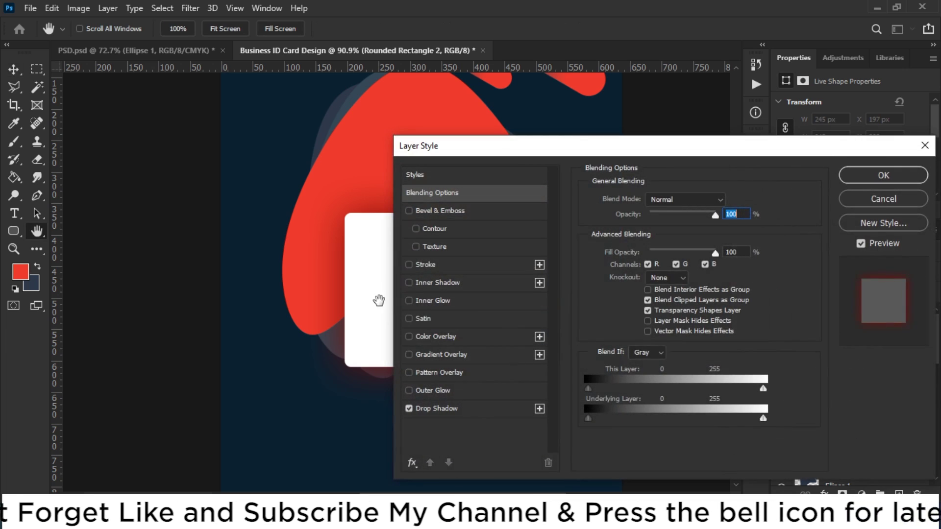
left_click_drag(371, 284, 372, 281)
left_click_drag(568, 152, 687, 151)
left_click(543, 409)
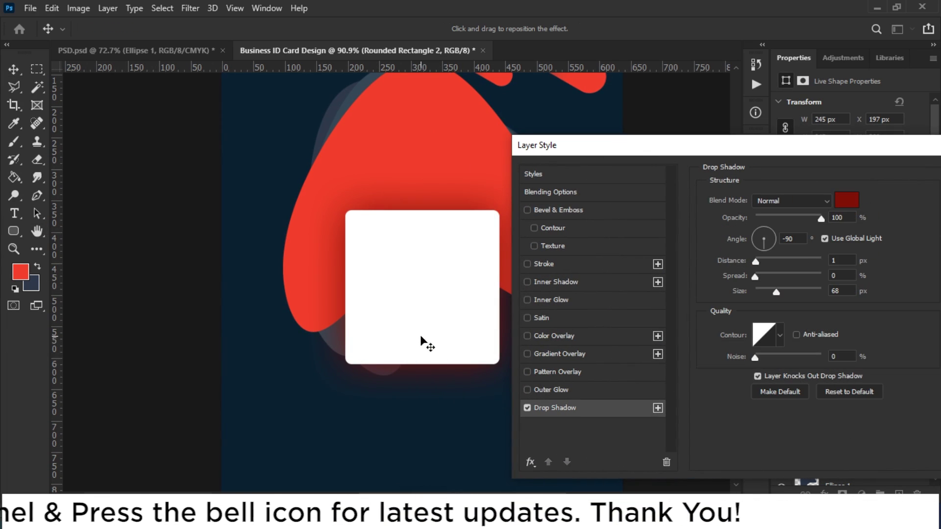
left_click_drag(420, 323, 420, 321)
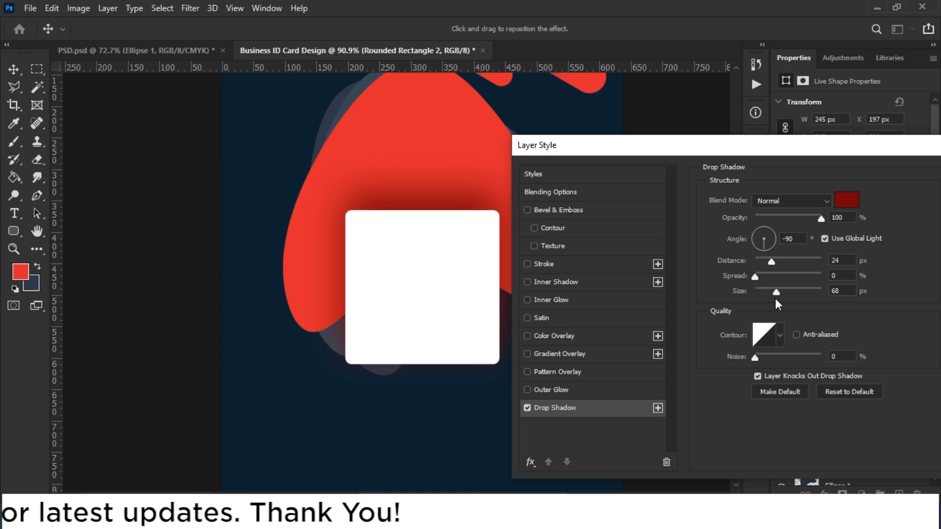
left_click_drag(820, 217, 800, 217)
left_click_drag(681, 147, 515, 145)
left_click(836, 174)
scroll(461, 320, "down", 4)
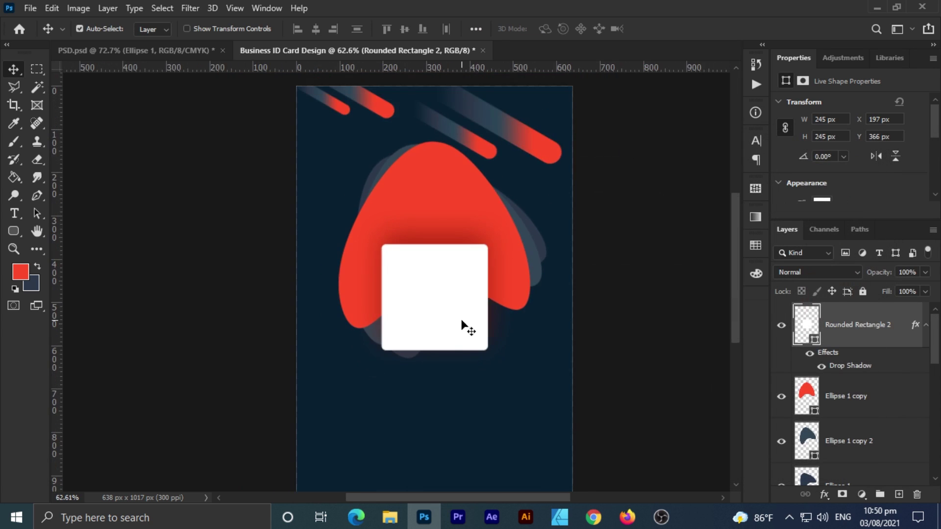
scroll(461, 321, "down", 3)
scroll(446, 323, "up", 1)
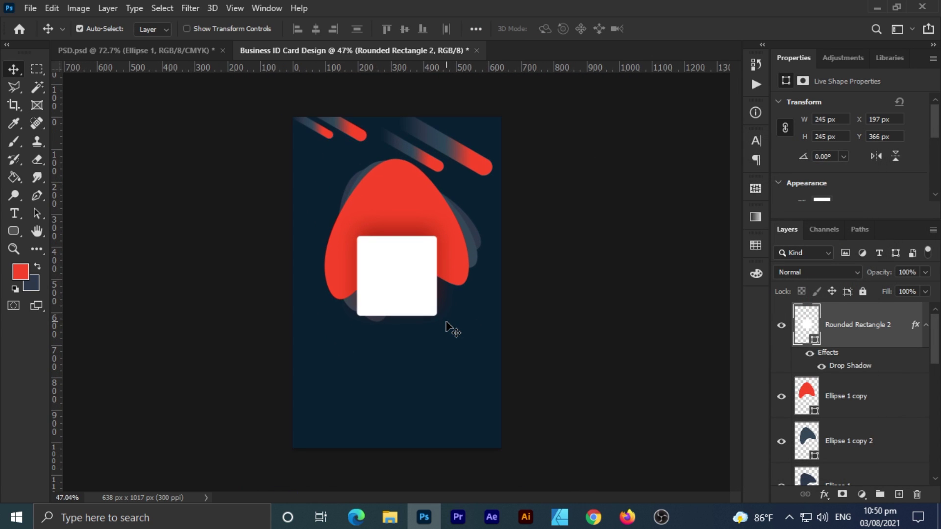
scroll(445, 346, "up", 3)
scroll(446, 359, "down", 2)
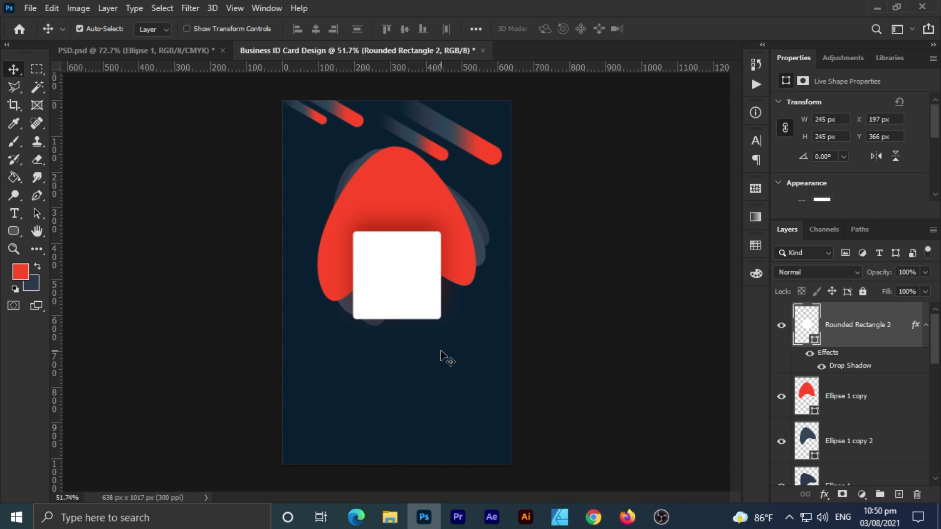
- Draw a white rectangle about 646 x 81 px across the card's bottom edge, at about X -12 px and Y 959 px
scroll(446, 359, "up", 3)
left_click_drag(426, 351, 429, 263)
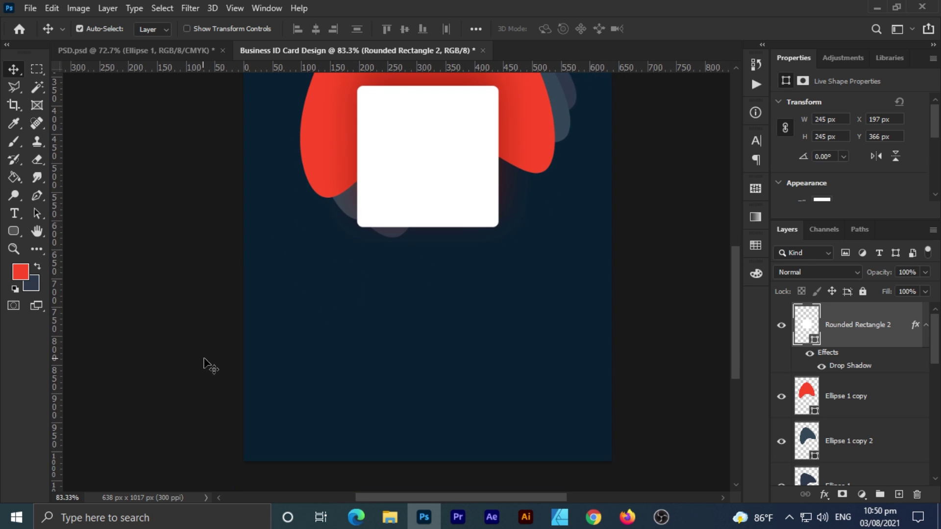
right_click(16, 240)
left_click(83, 227)
left_click_drag(236, 474, 608, 428)
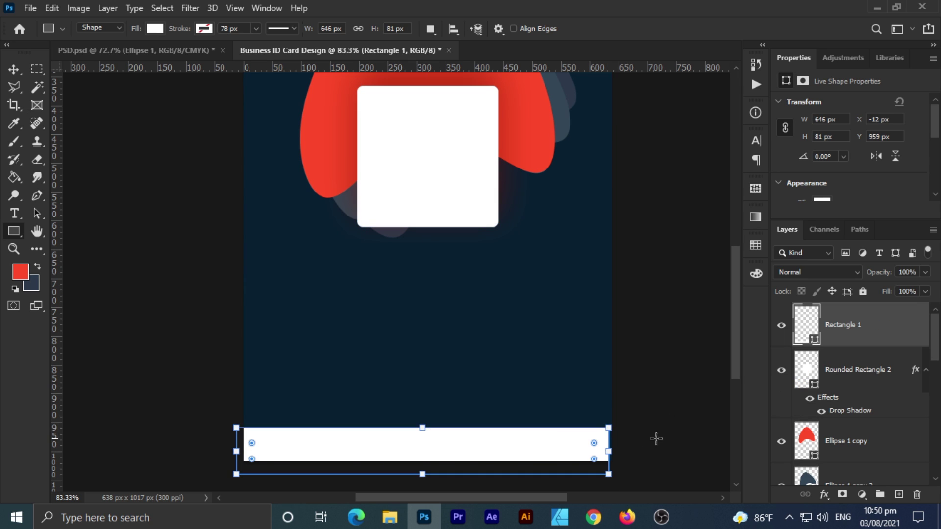
- Apply the red-to-navy gradient overlay to the bottom rectangle at 180° and 68% scale, shifting the gradient slightly left
right_click(904, 325)
left_click(735, 330)
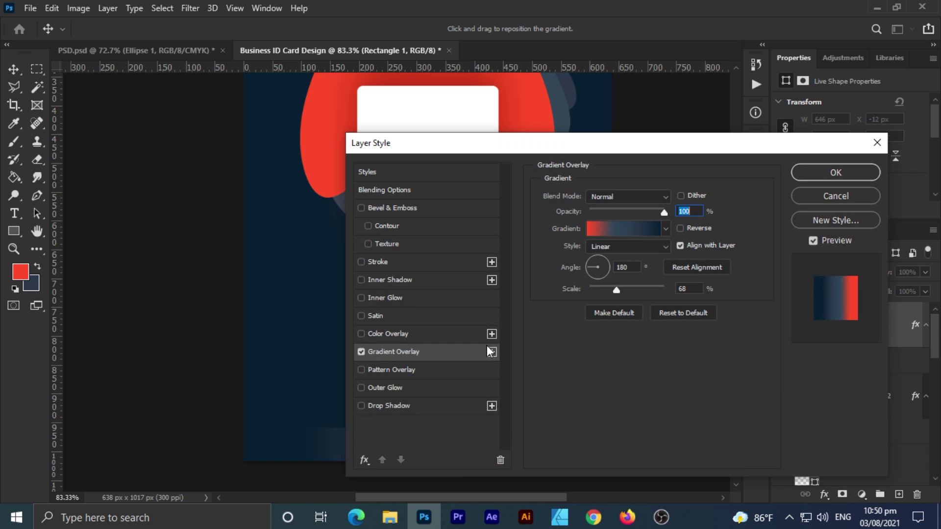
left_click_drag(498, 147, 679, 147)
left_click_drag(414, 450, 387, 447)
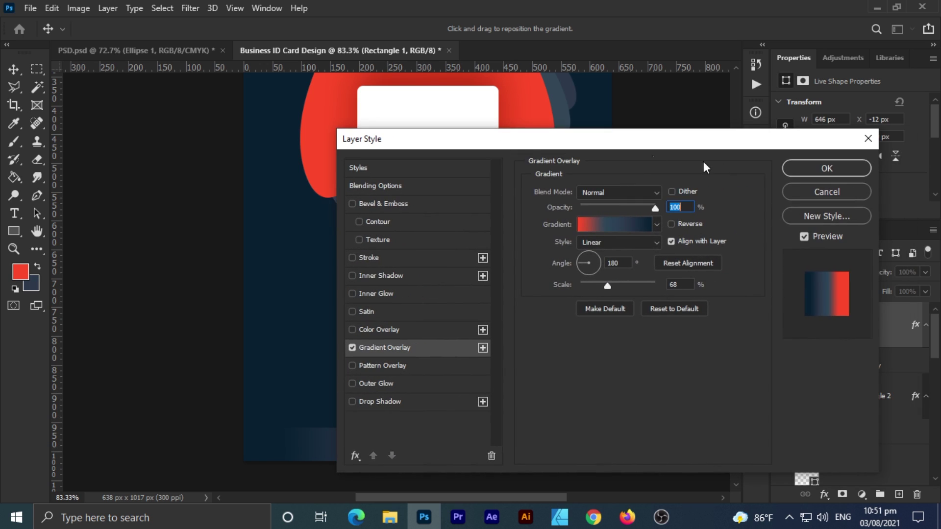
left_click(815, 170)
key("ctrl+0")
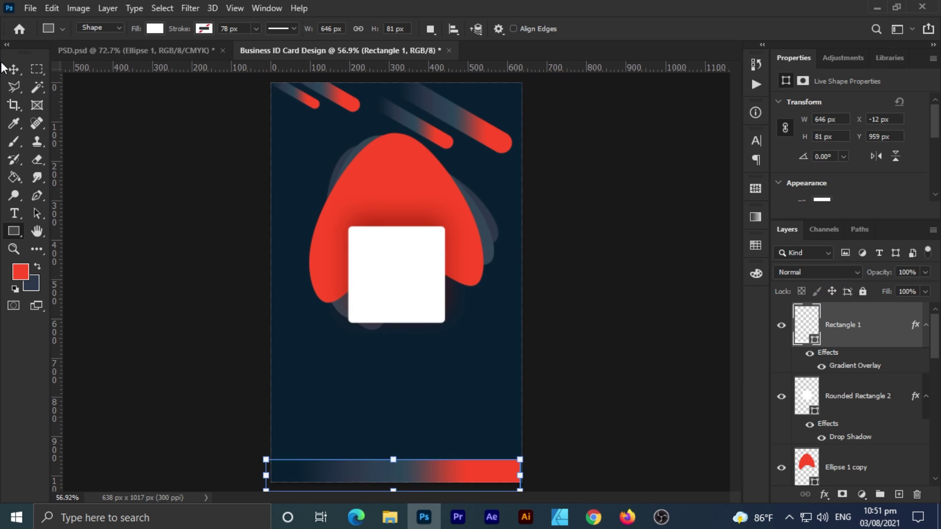
left_click(11, 69)
scroll(291, 384, "up", 2)
left_click_drag(305, 381, 269, 241)
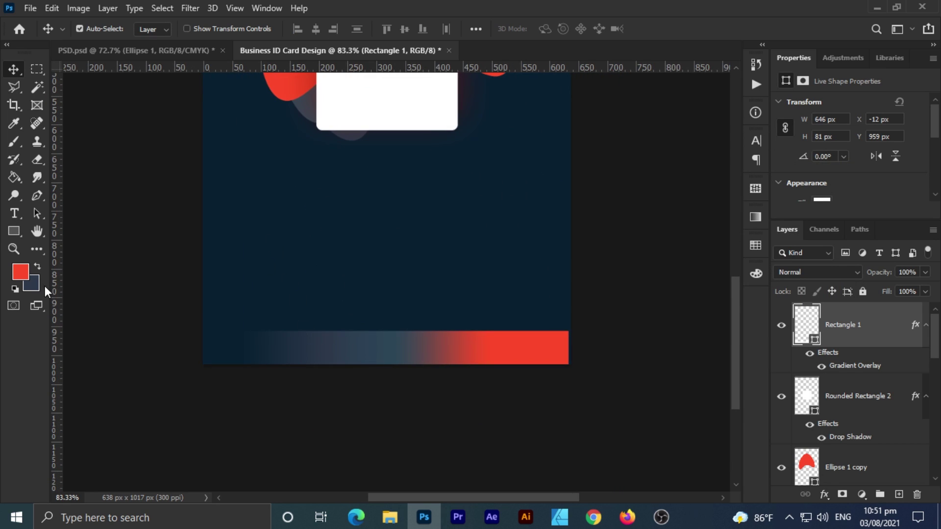
left_click(14, 213)
scroll(283, 337, "up", 3)
left_click(291, 262)
type("www.yourwebsiteurl.co")
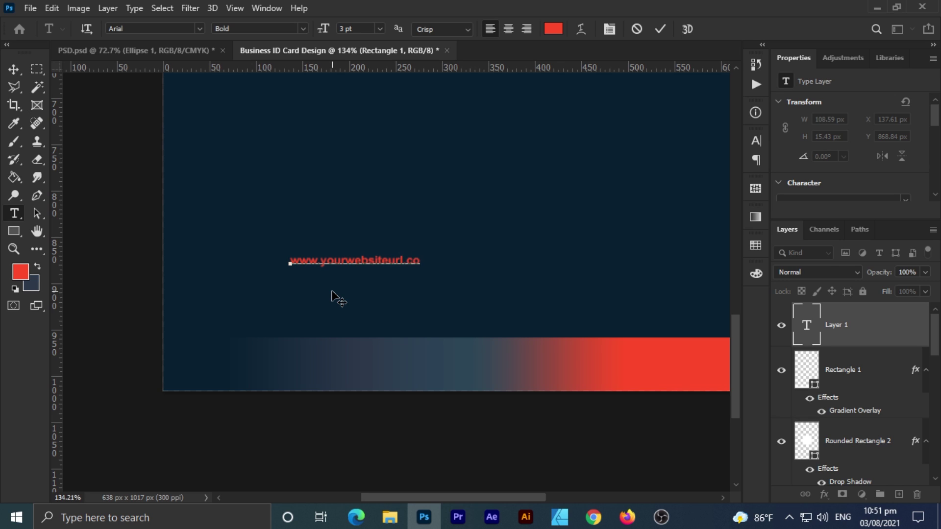
type("m")
- Change the whole website text's color to white (ffffff)
key("ctrl+a")
left_click(553, 31)
type("ffffff")
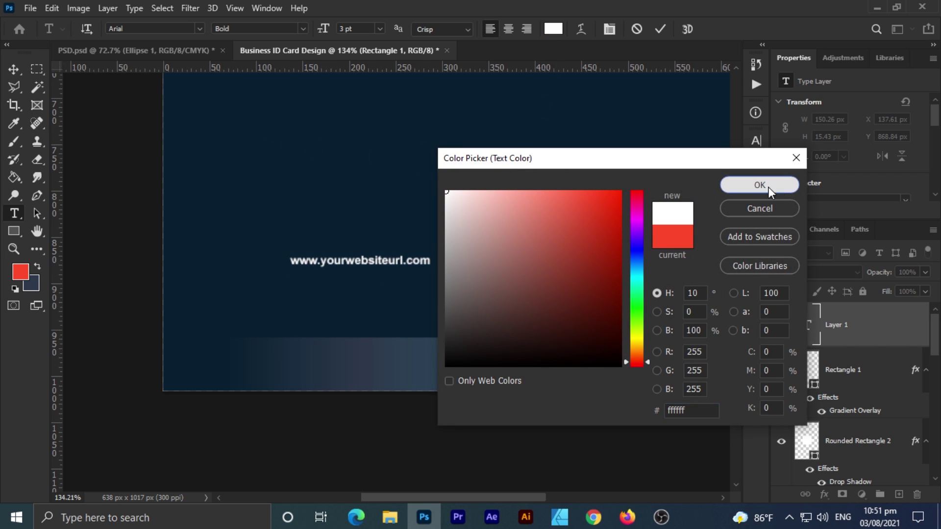
left_click(758, 187)
- Set the website text's font to Gotham Book and commit the text
left_click(184, 29)
type("goth")
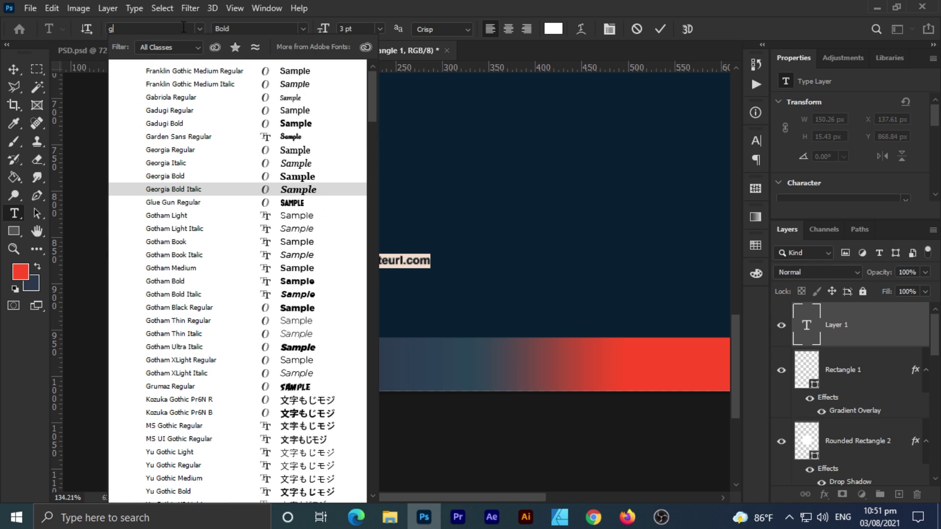
key("Up")
key("Up")
key("Up")
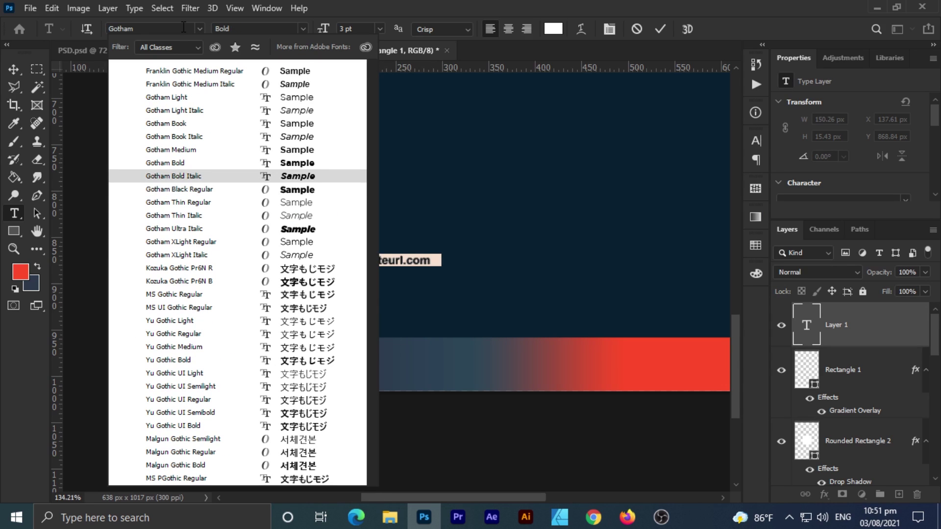
key("Up")
key("Up")
key("Escape")
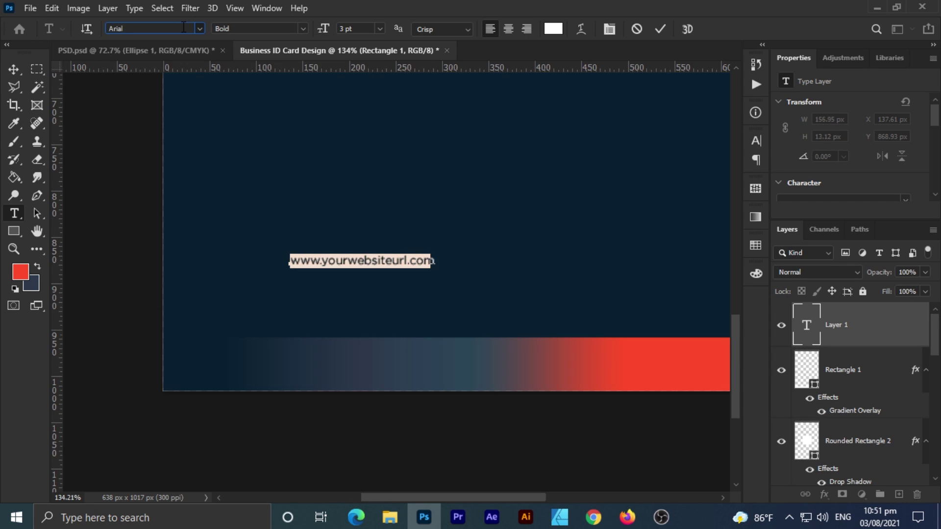
left_click(10, 66)
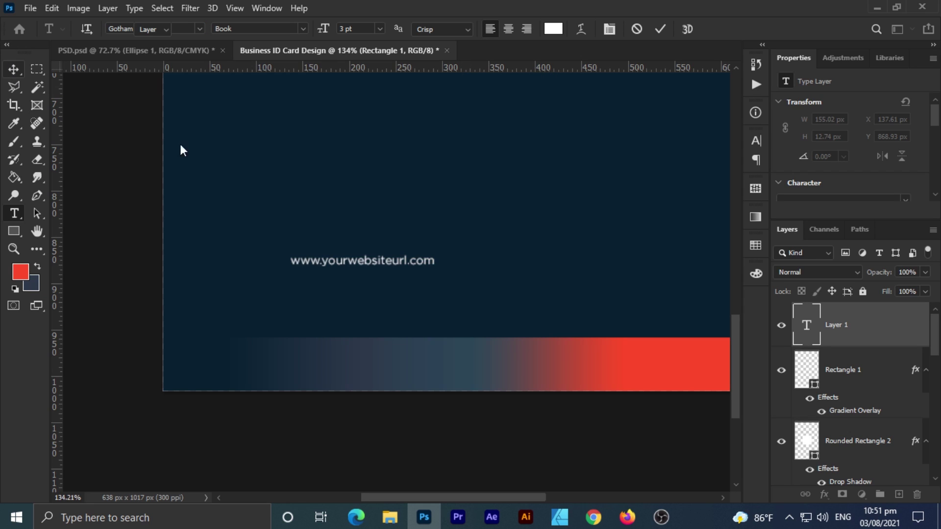
- Center the website text horizontally on the card, enlarge it to about 216 px wide and move it onto the bottom gradient strip
left_click(319, 32)
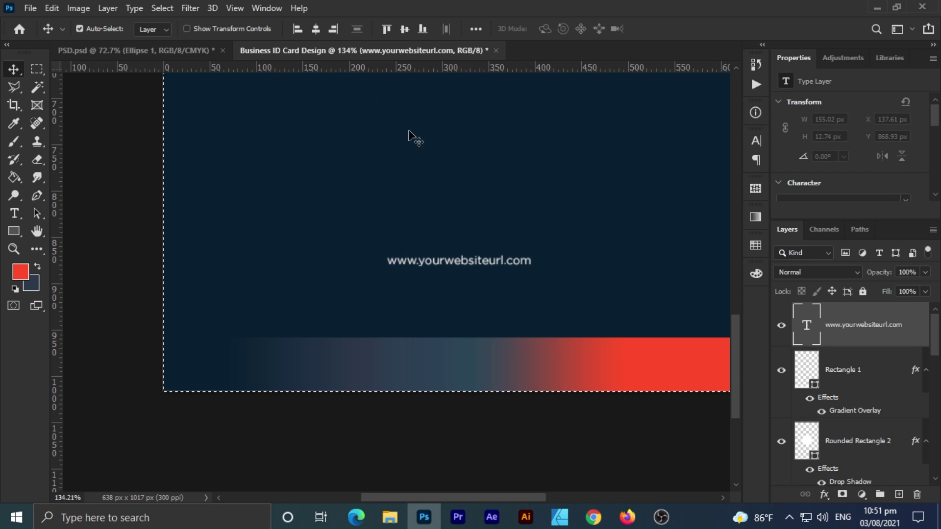
key("ctrl+t")
left_click_drag(538, 262, 539, 362)
key("Return")
scroll(494, 362, "up", 3)
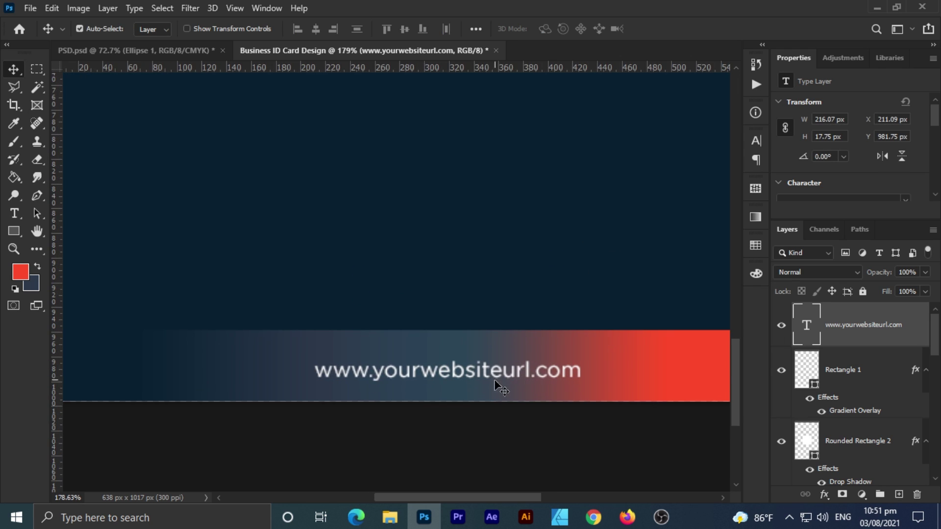
- Shift the website text slightly upward within the gradient strip so it sits vertically centered
key("ctrl+t")
scroll(470, 386, "up", 4)
left_click_drag(472, 373, 473, 368)
key("Return")
key("Down")
key("Down")
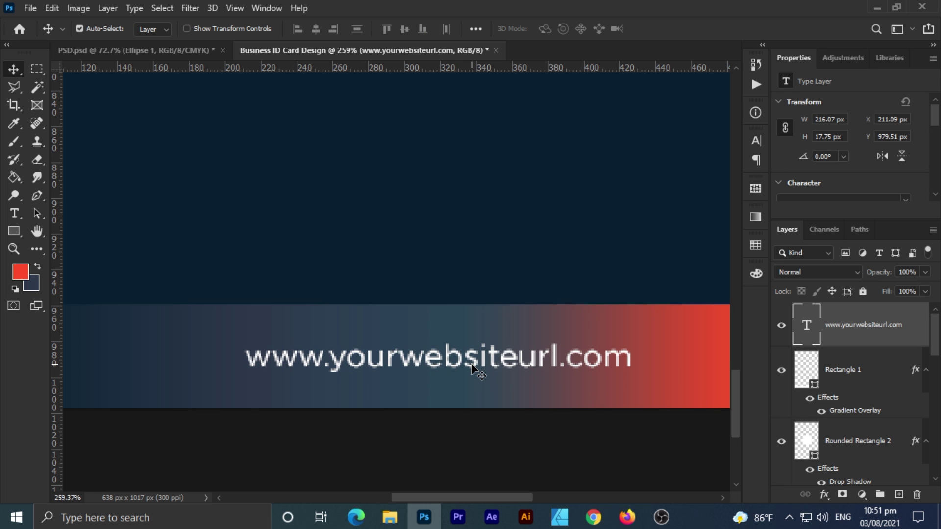
- Add the cardholder's full name in uppercase as a new text layer on the empty area below the white photo square
scroll(472, 371, "down", 6)
scroll(407, 261, "up", 3)
scroll(408, 260, "up", 2)
left_click_drag(410, 273, 427, 225)
scroll(421, 314, "down", 3)
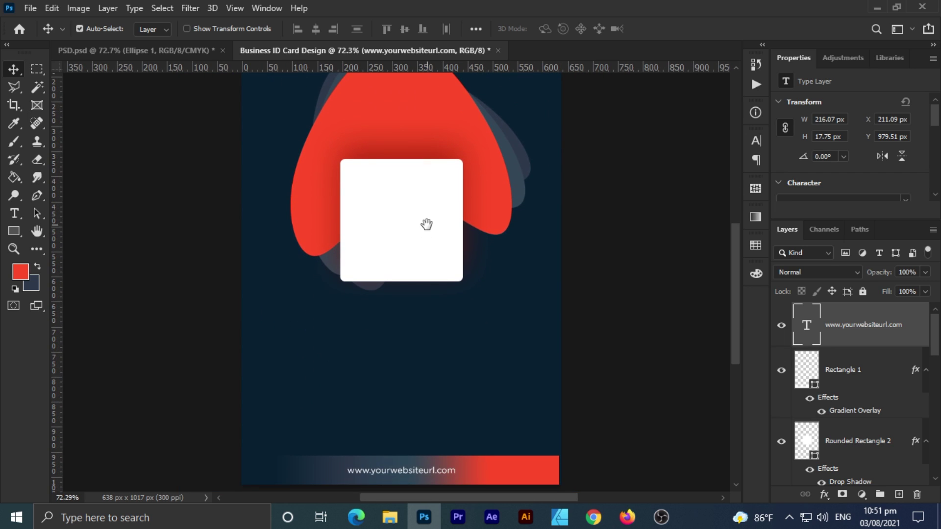
scroll(412, 331, "up", 2)
left_click_drag(411, 332, 412, 271)
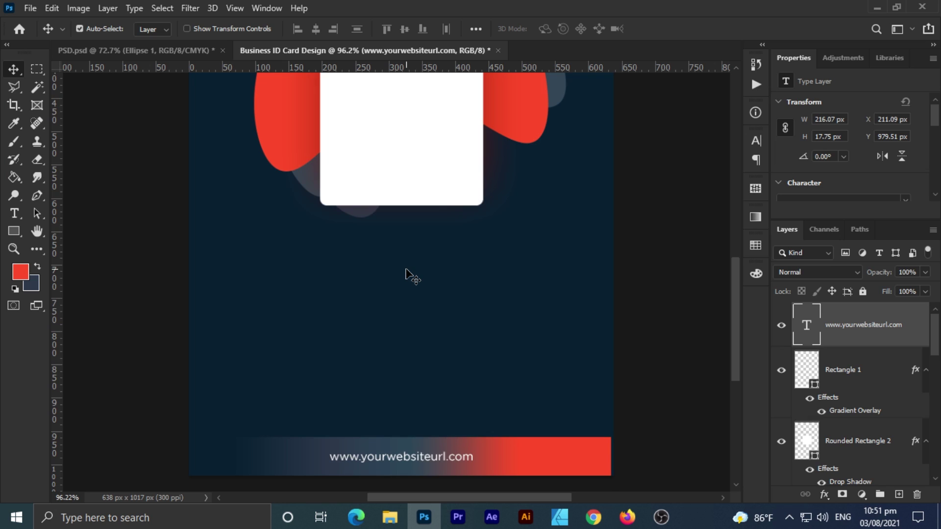
scroll(405, 270, "up", 1)
left_click(5, 219)
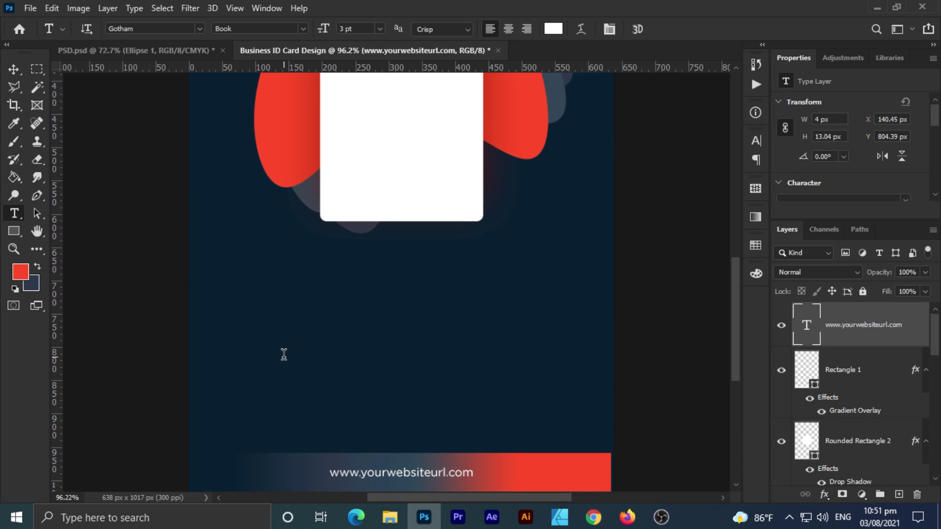
left_click(284, 354)
type("JULIA AURTHER")
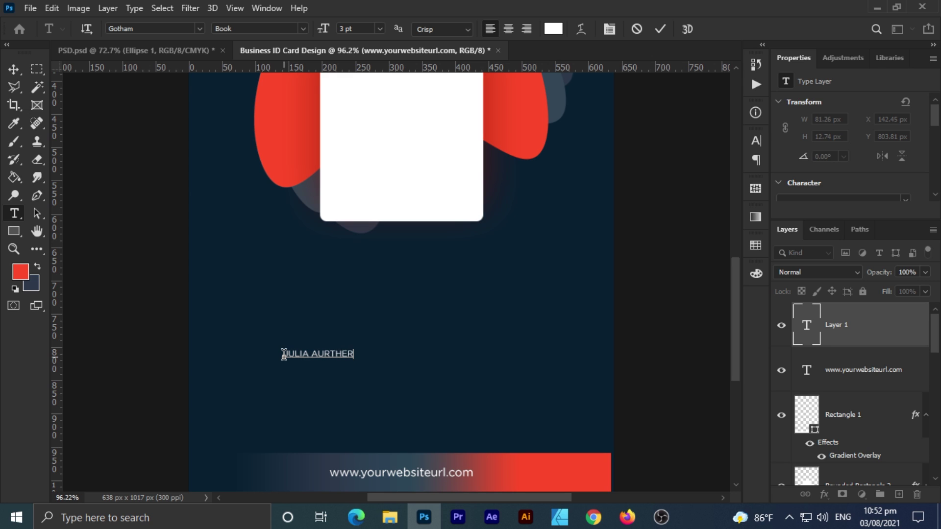
- Set the whole name text's font to Montserrat Regular and commit the text
key("ctrl+a")
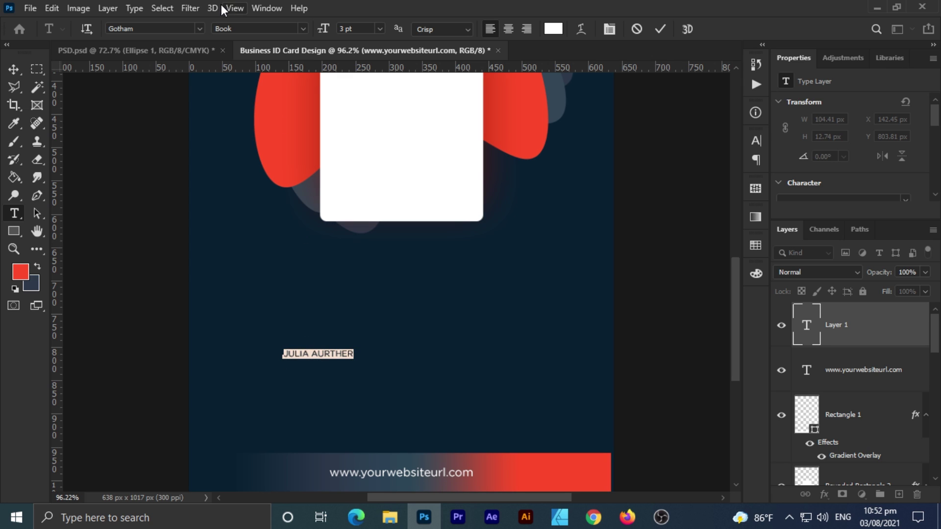
left_click(202, 29)
left_click(196, 97)
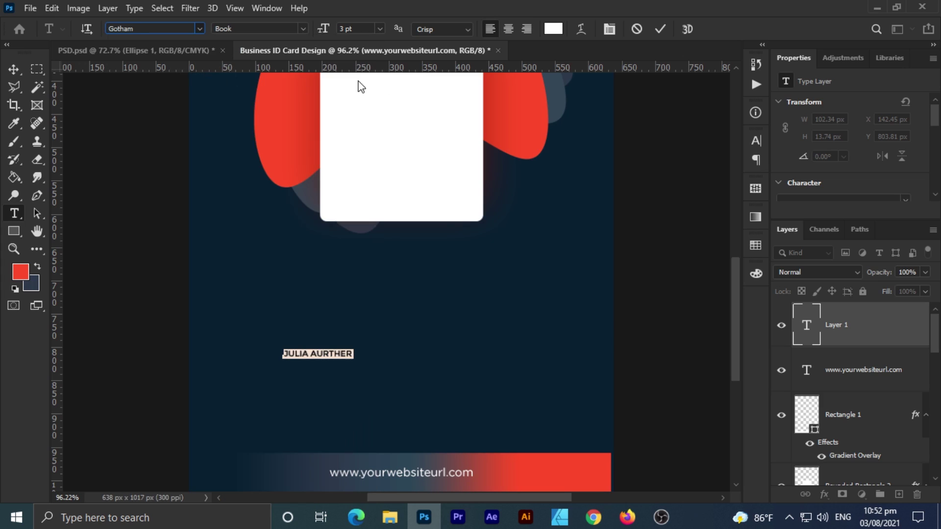
left_click(7, 72)
- Enlarge the name to about 246 px wide, place it just below the white photo square and center it horizontally on the card
key("ctrl+t")
left_click_drag(354, 354, 400, 358)
left_click_drag(371, 351, 484, 260)
key("Return")
key("ctrl+a")
left_click(317, 33)
key("ctrl+d")
scroll(408, 272, "up", 3)
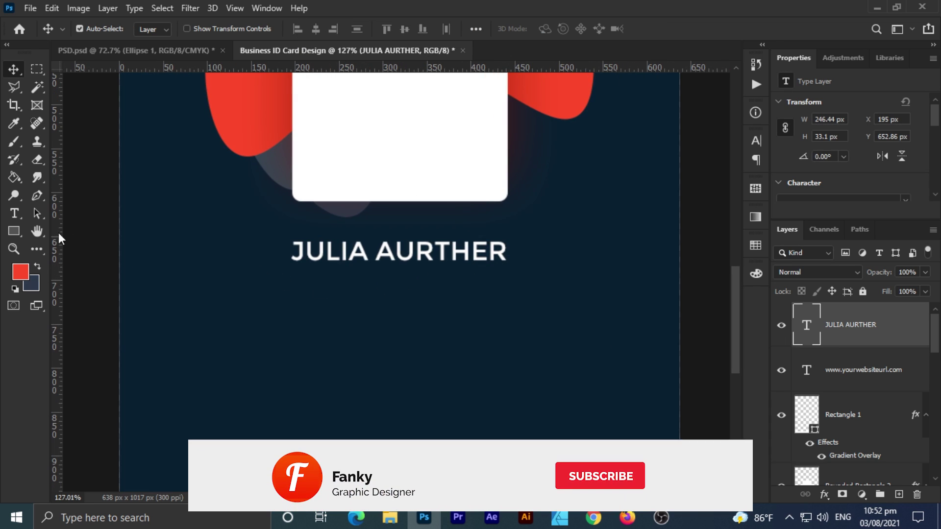
- Add the text "GREATIVE DESIGNER" on the empty area below the name
left_click(15, 213)
left_click(234, 361)
type("G")
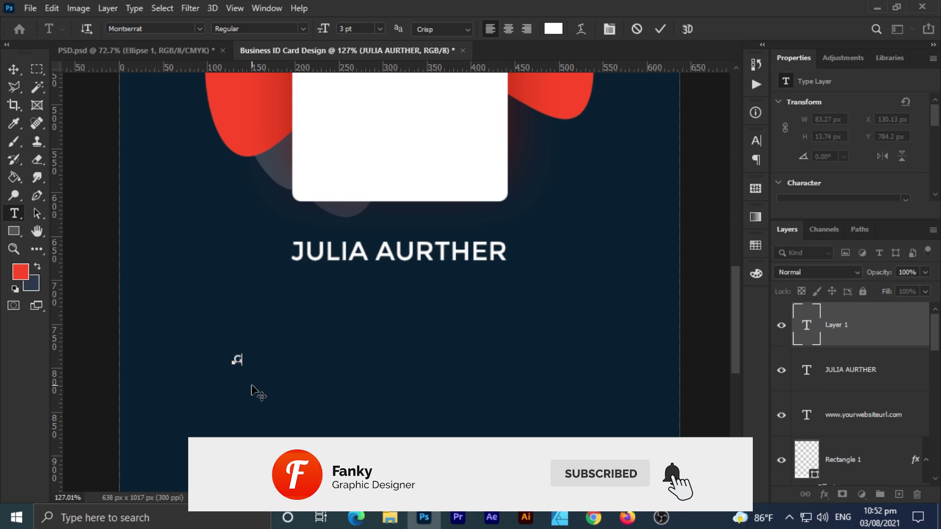
type("REATIVE DESIGNER")
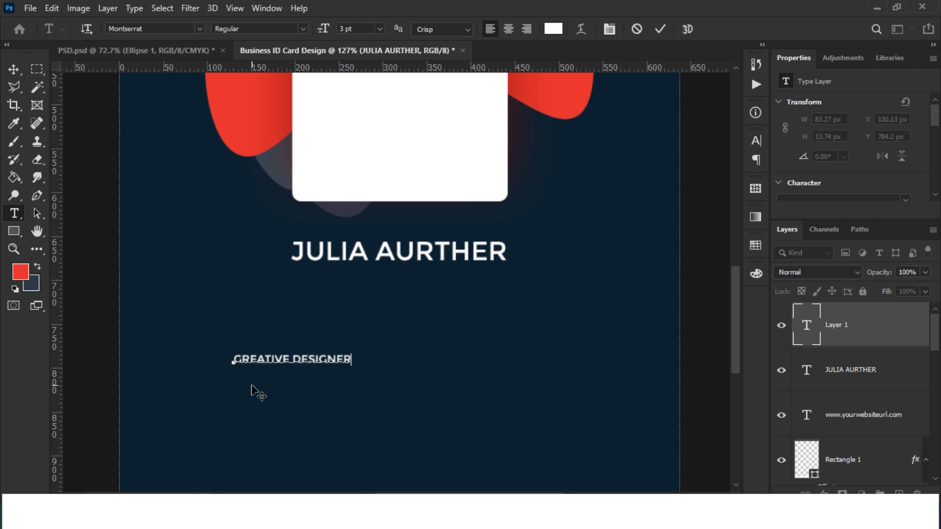
- Change the whole job title text's color to red (ff4c29) and commit the text
key("ctrl+a")
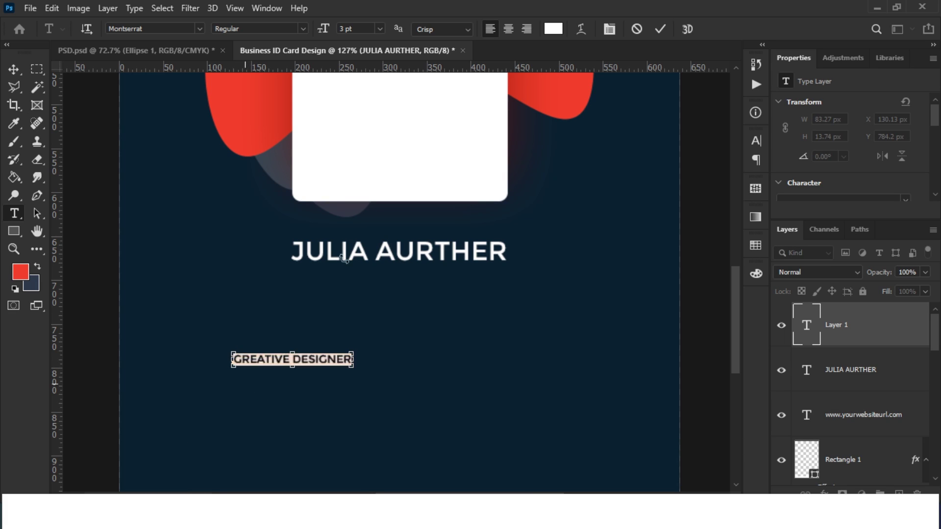
left_click(555, 29)
left_click(233, 97)
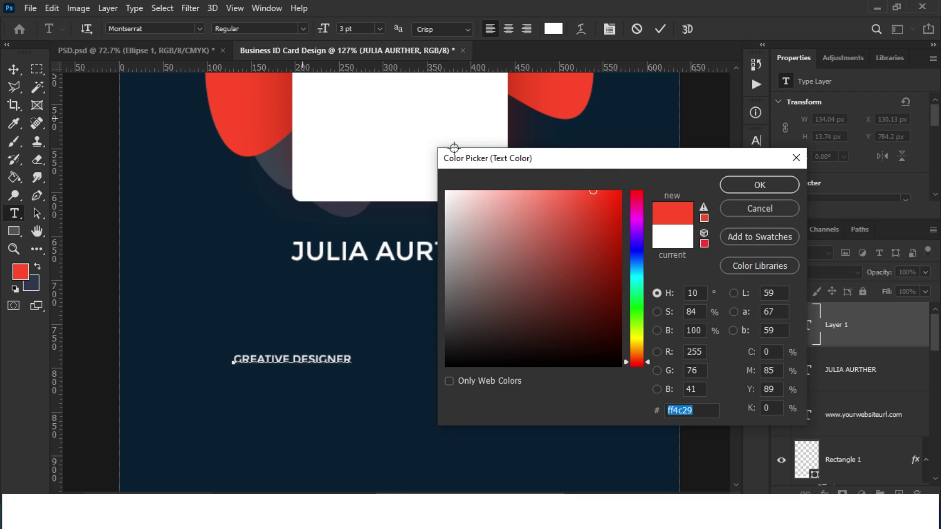
left_click(759, 185)
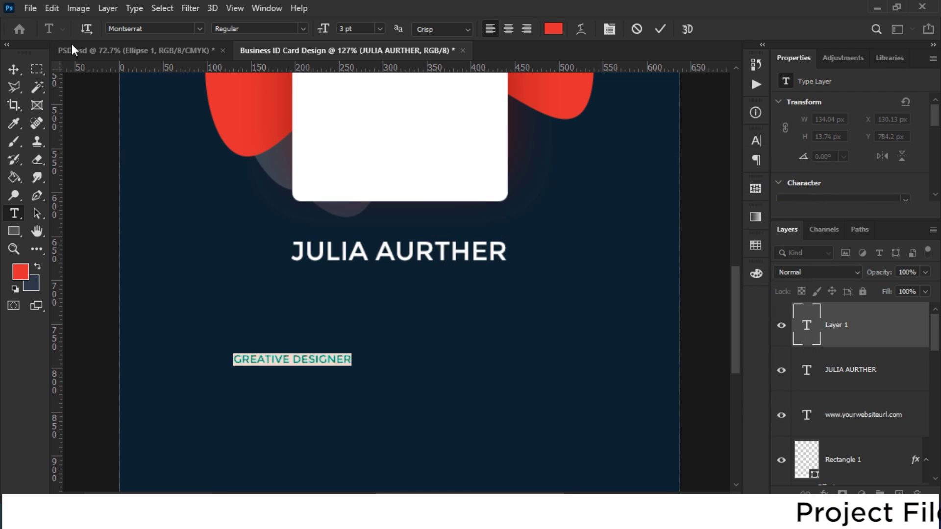
left_click(14, 69)
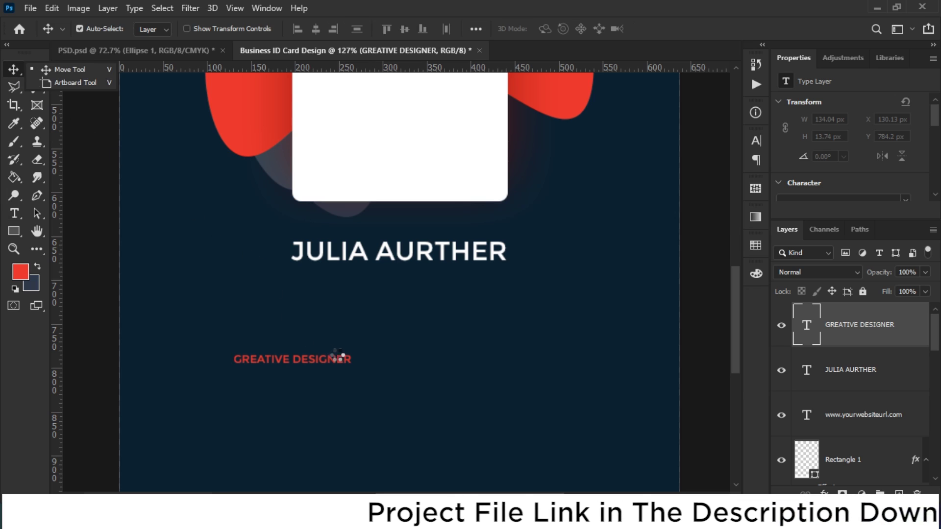
- Enlarge the job title to about 188 px wide and place it centered directly below the name
scroll(332, 350, "up", 3)
key("ctrl+t")
left_click_drag(355, 362, 525, 261)
key("Return")
scroll(520, 260, "down", 5)
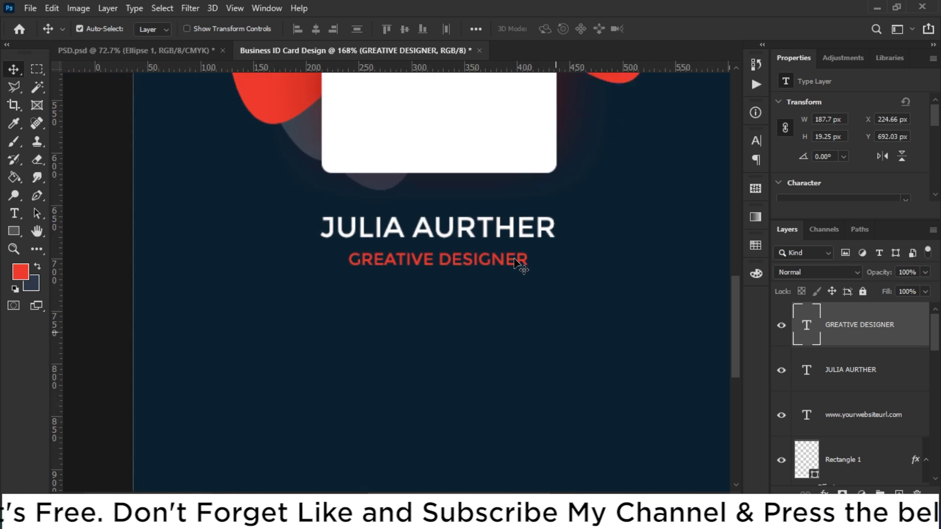
- Draw a rectangle about 331 x 207 px between the job title and the bottom gradient strip
scroll(515, 267, "down", 3)
scroll(515, 267, "up", 4)
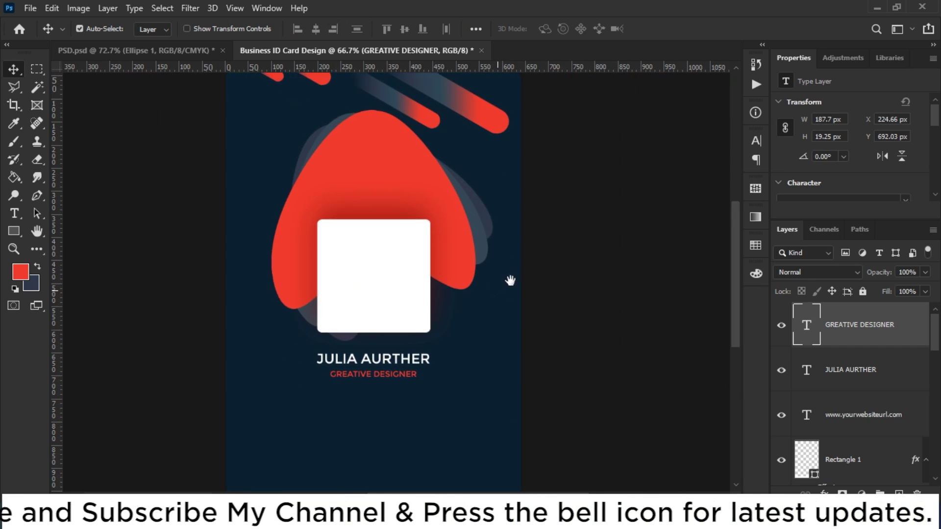
left_click_drag(504, 287, 547, 229)
scroll(171, 267, "up", 2)
left_click(14, 231)
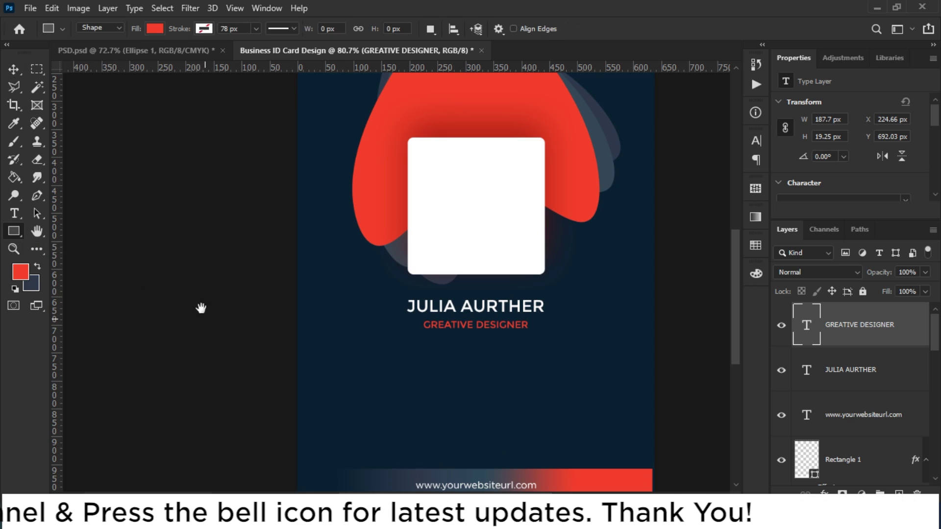
left_click_drag(286, 341, 213, 237)
left_click_drag(295, 241, 479, 356)
scroll(483, 346, "up", 2)
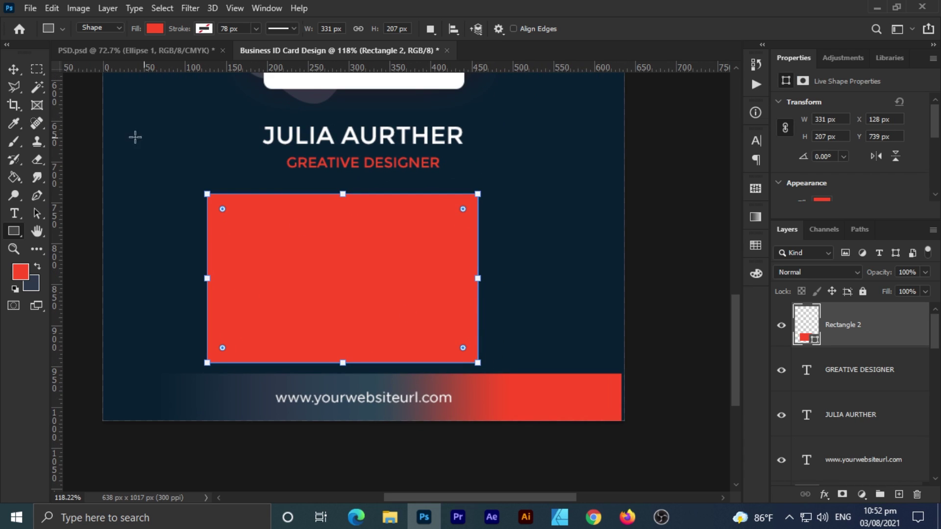
- Remove the new rectangle's fill and give it a white stroke 3 px wide
left_click(154, 29)
left_click(72, 57)
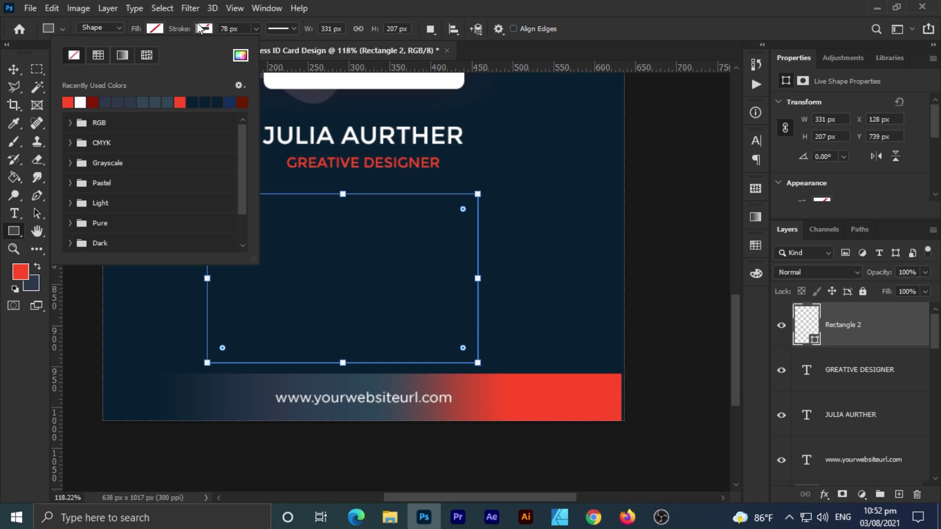
left_click(203, 29)
left_click(128, 102)
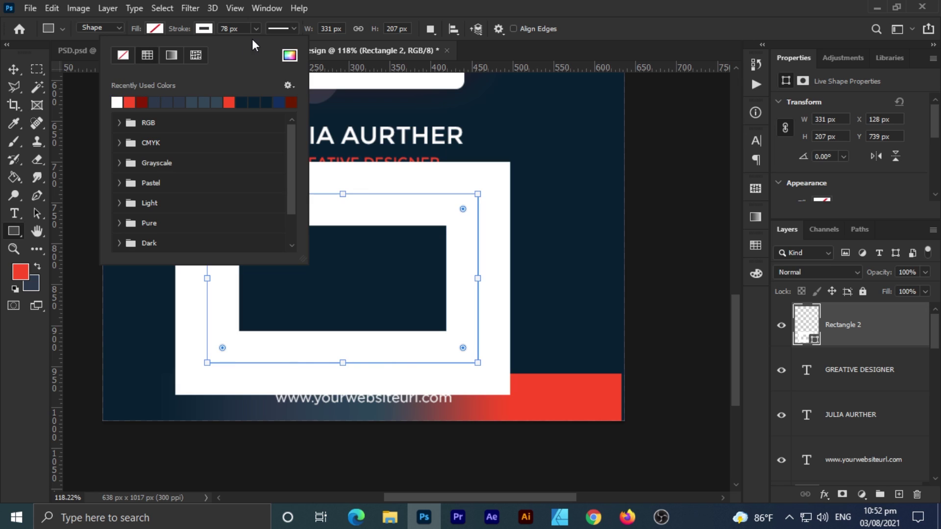
left_click(237, 25)
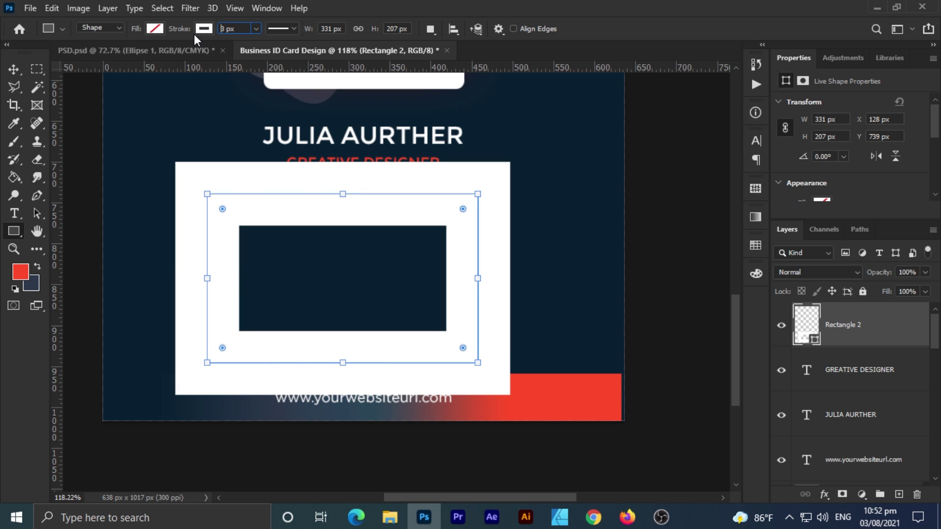
type("3")
key("Return")
- Center the outlined rectangle horizontally on the card
left_click(13, 69)
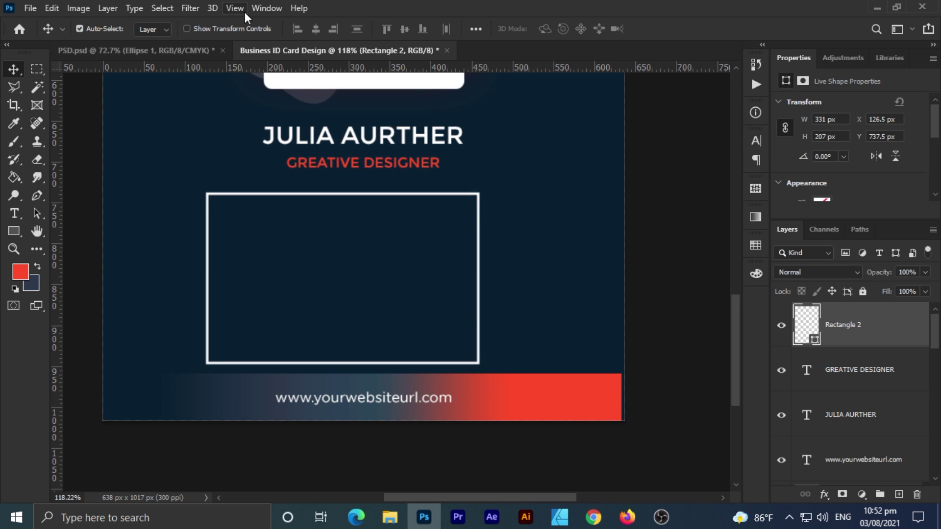
left_click(173, 9)
left_click(164, 19)
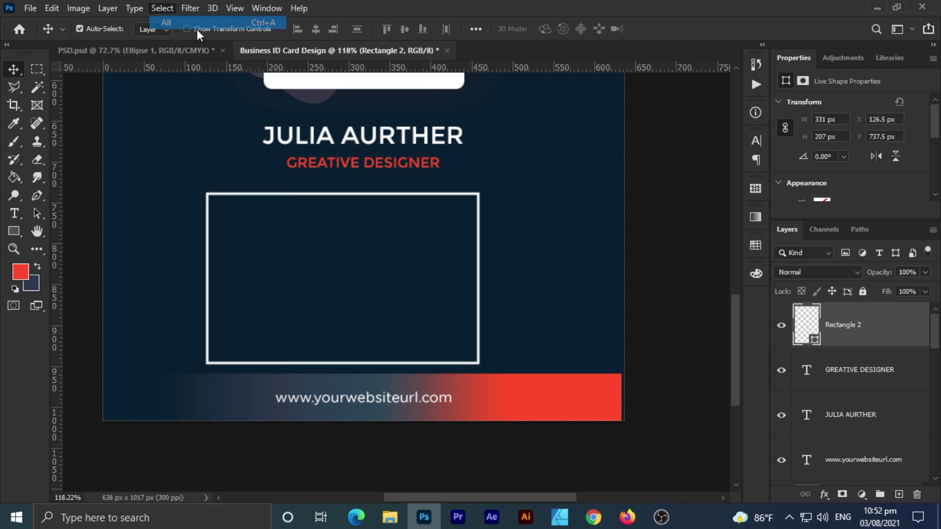
left_click(316, 29)
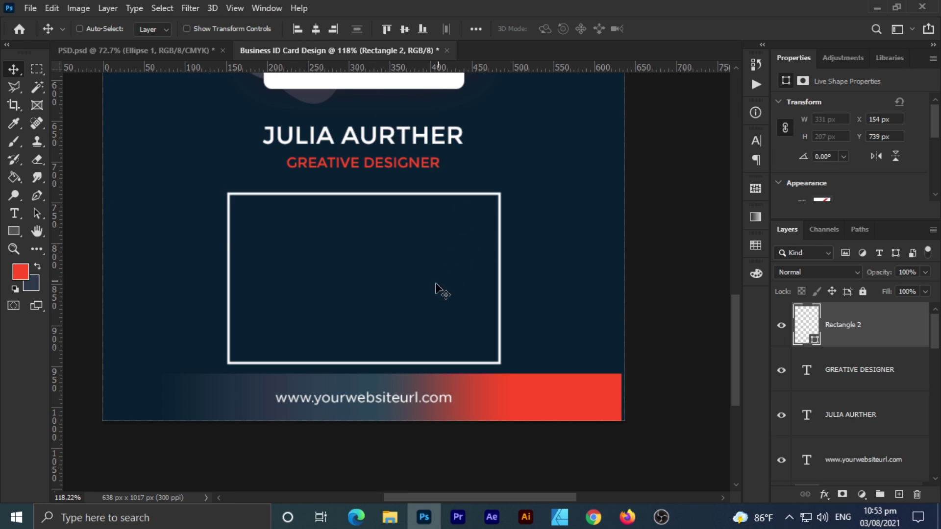
- Move the outlined rectangle up about 9 px, keeping it on the card's vertical center line
scroll(418, 305, "up", 1)
key("ctrl+t")
scroll(417, 307, "up", 1)
left_click_drag(409, 294, 411, 286)
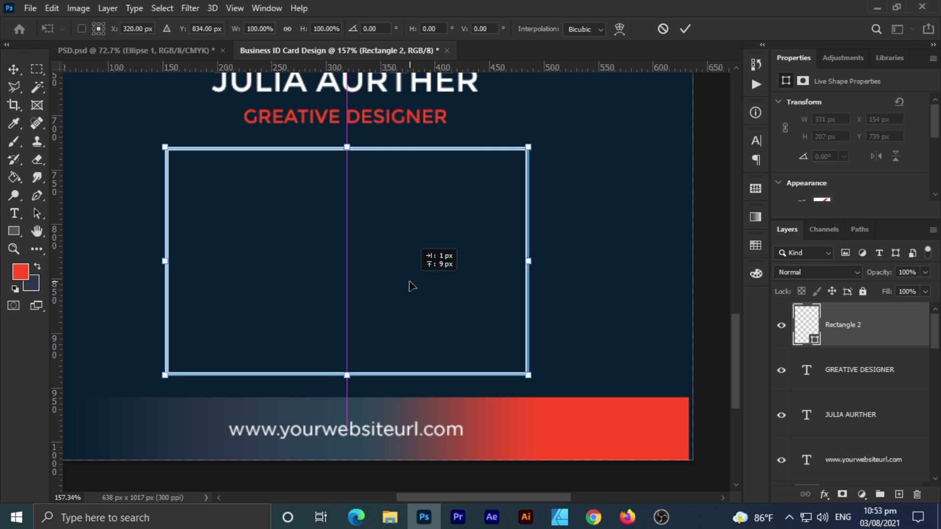
key("Return")
scroll(411, 286, "down", 3)
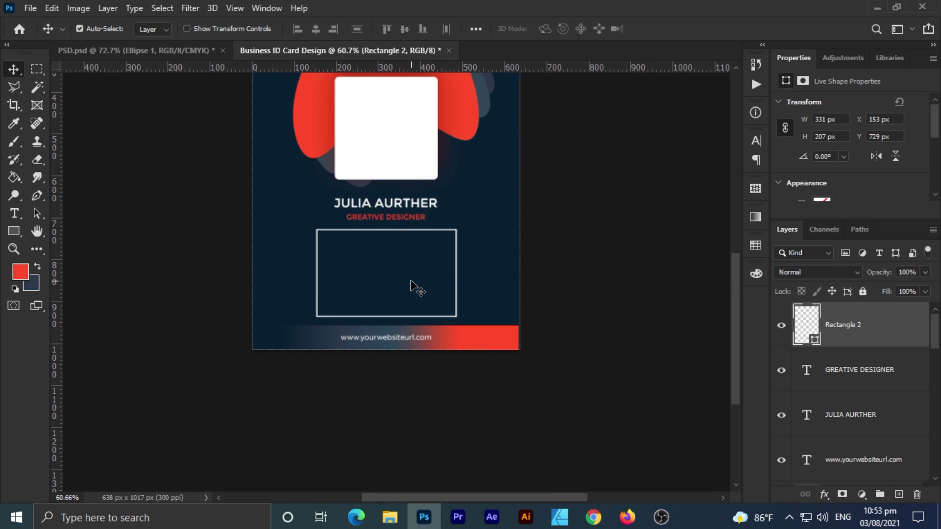
- Paste the Info group with the ID, blood, phone and email lines and position it inside the outlined rectangle
scroll(415, 288, "down", 1)
key("ctrl+v")
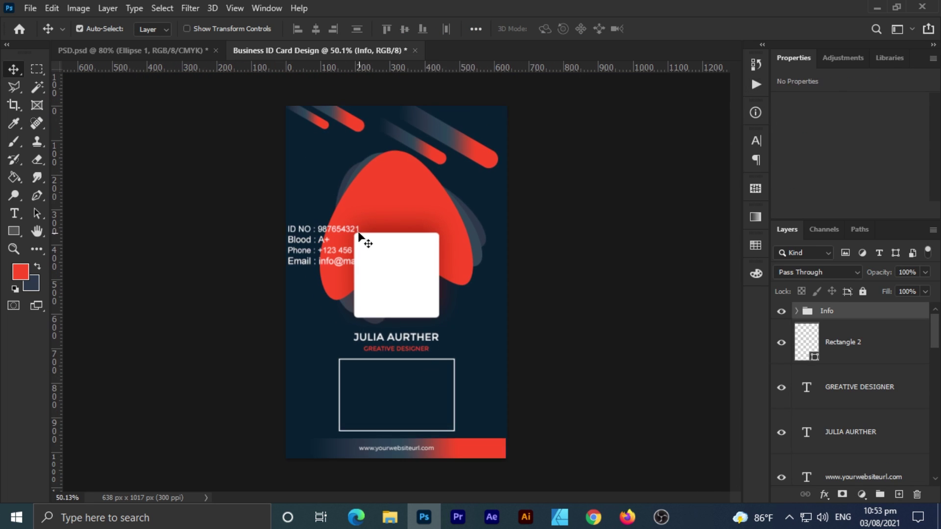
scroll(365, 245, "up", 3)
key("ctrl+t")
left_click_drag(388, 189, 489, 429)
key("Return")
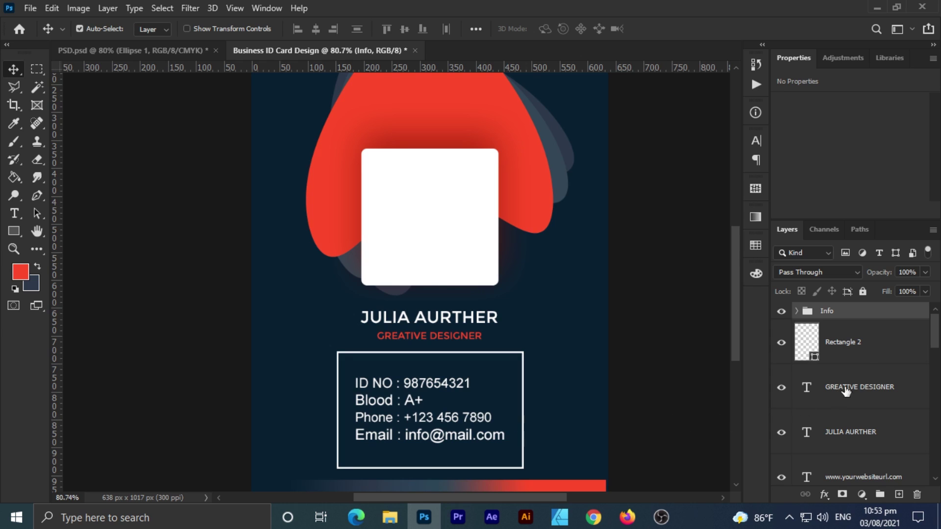
- Select the layer of the outlined rectangle around the contact details
left_click(850, 349)
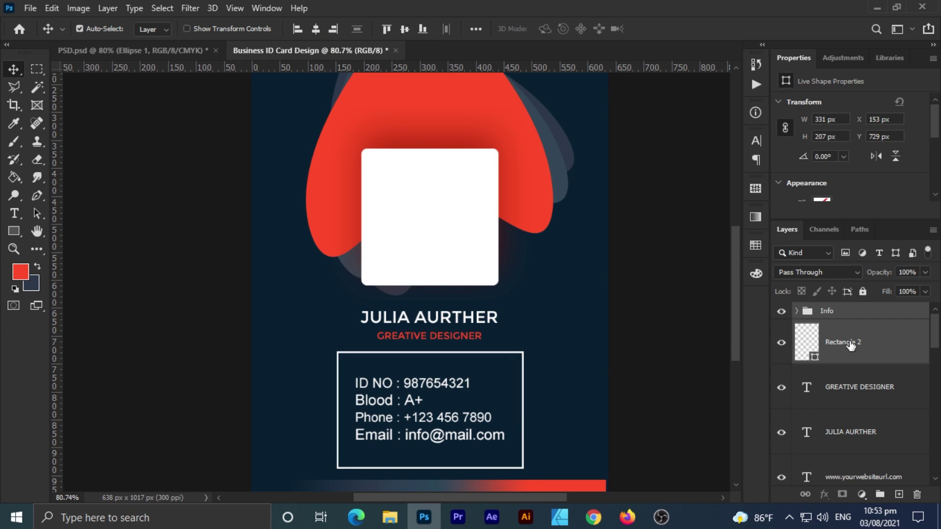
scroll(479, 378, "up", 5)
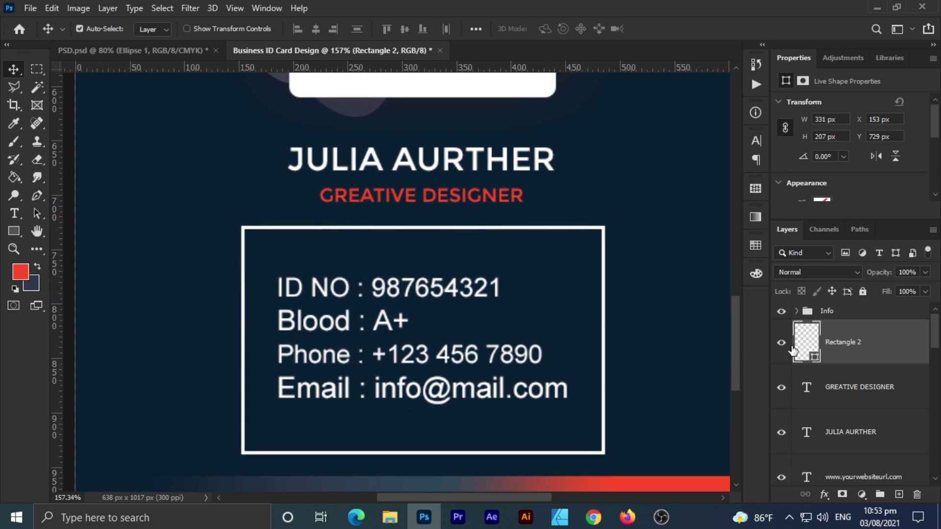
left_click(21, 212)
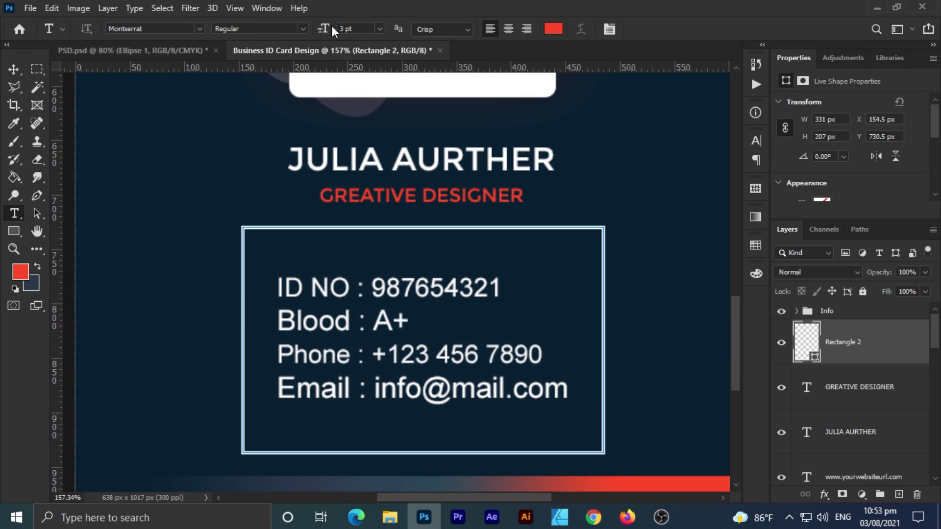
type("2")
key("Return")
left_click(782, 339)
left_click(784, 342)
key("v")
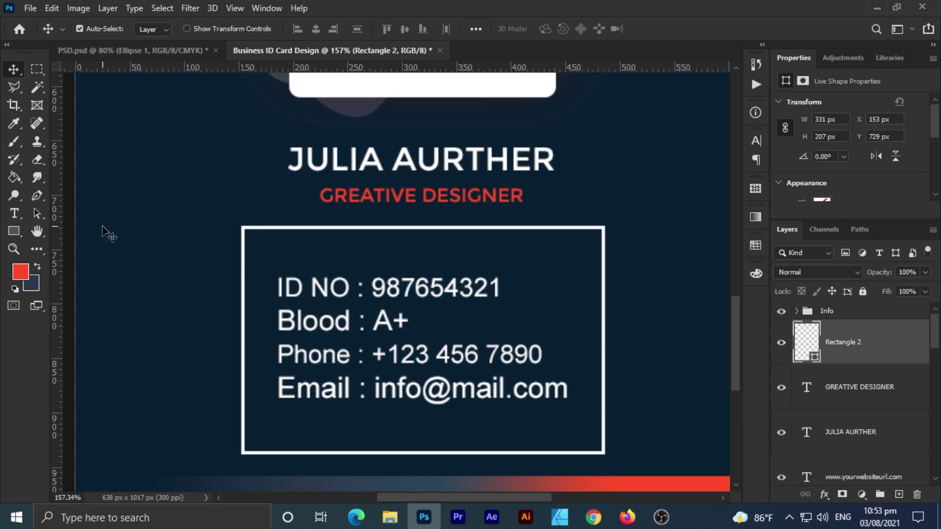
- Set the stroke width of the outlined rectangle around the contact details to 2 px
left_click(11, 232)
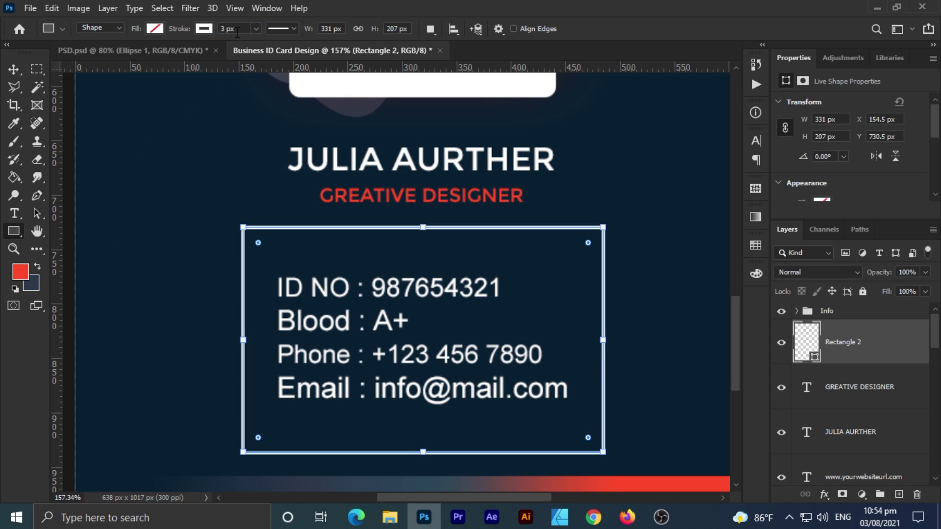
key("Return")
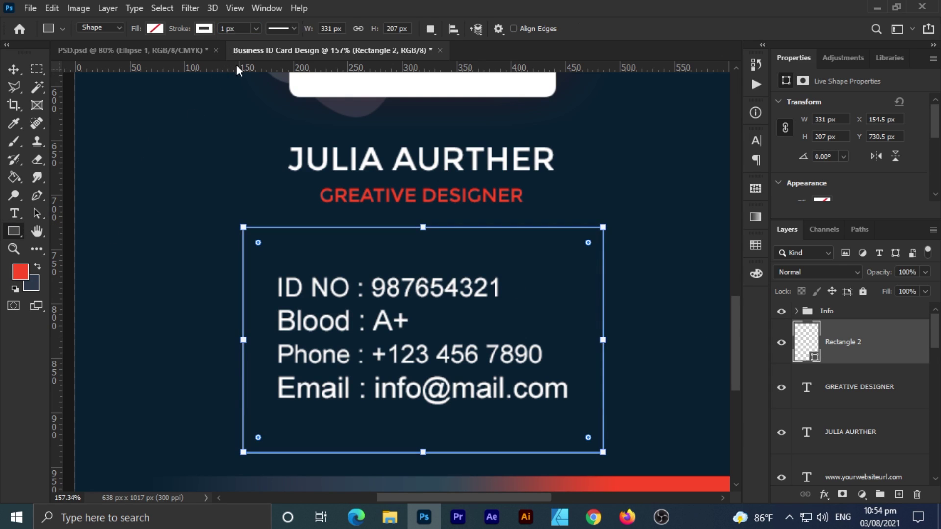
type("2")
key("Return")
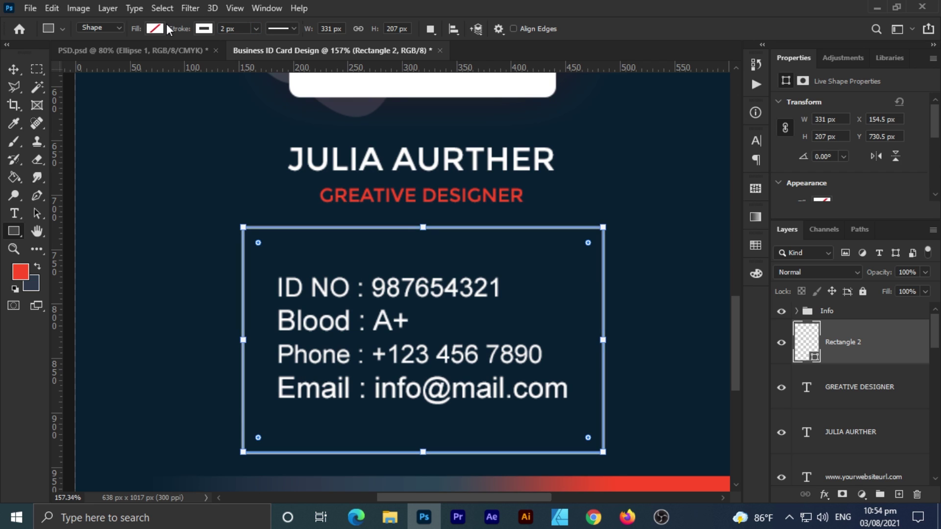
- Scale the outlined rectangle down proportionally around its center to about 297 x 186 px
left_click(13, 71)
key("ctrl+t")
scroll(612, 357, "up", 2)
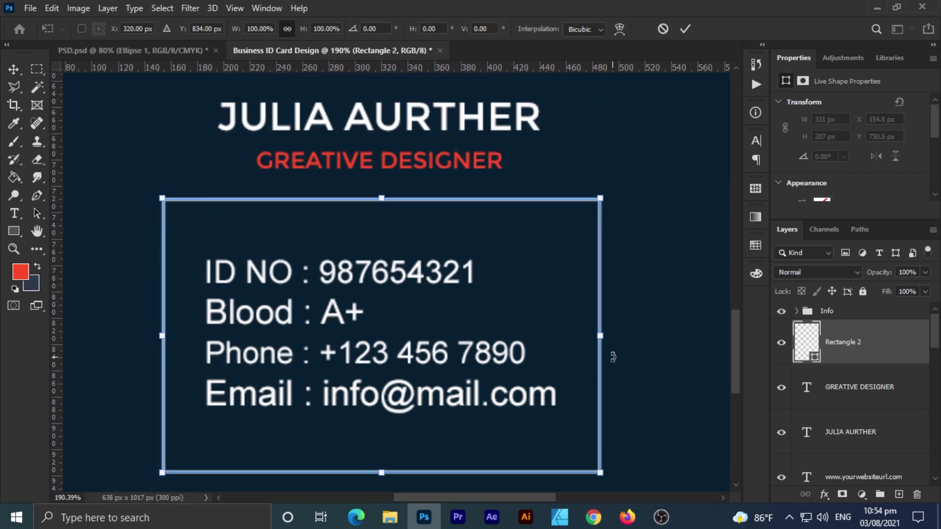
left_click_drag(602, 203, 578, 214)
key("Return")
scroll(665, 293, "down", 3)
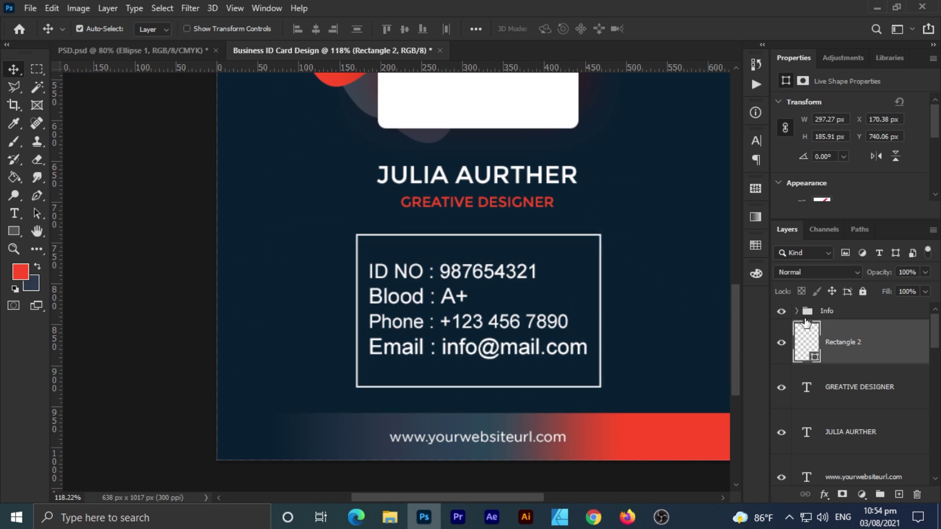
- Scale the Info group of contact lines down around its center to about 91%, keeping it inside the outlined rectangle
left_click(840, 316)
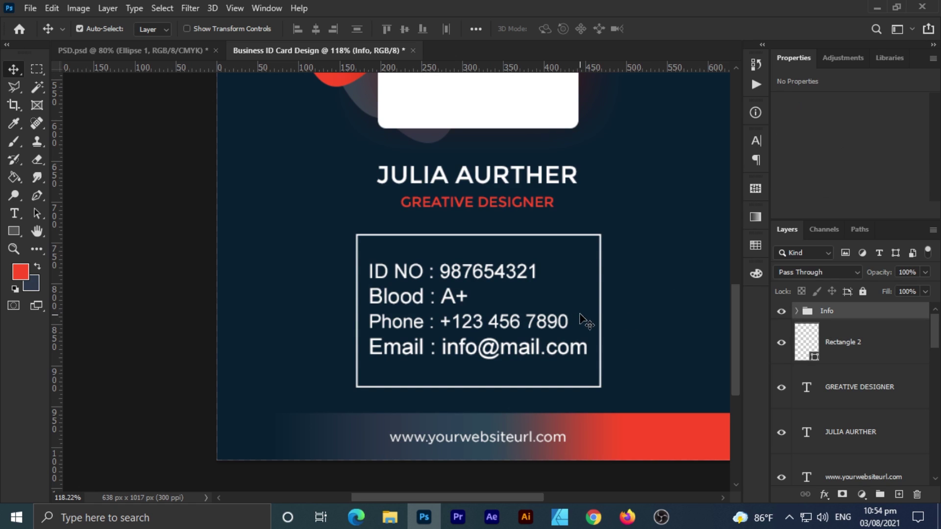
key("ctrl+t")
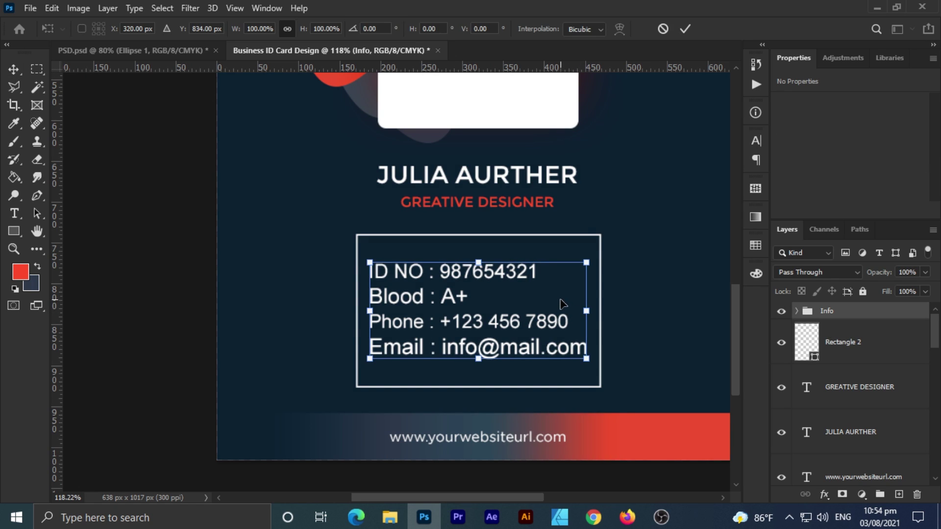
scroll(598, 246, "up", 3)
left_click_drag(599, 246, 580, 261)
key("Return")
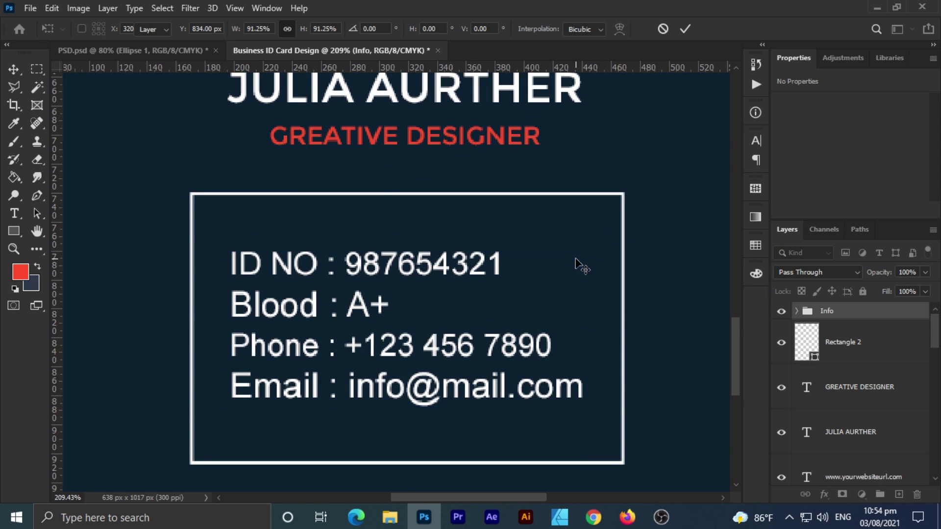
scroll(584, 280, "down", 5)
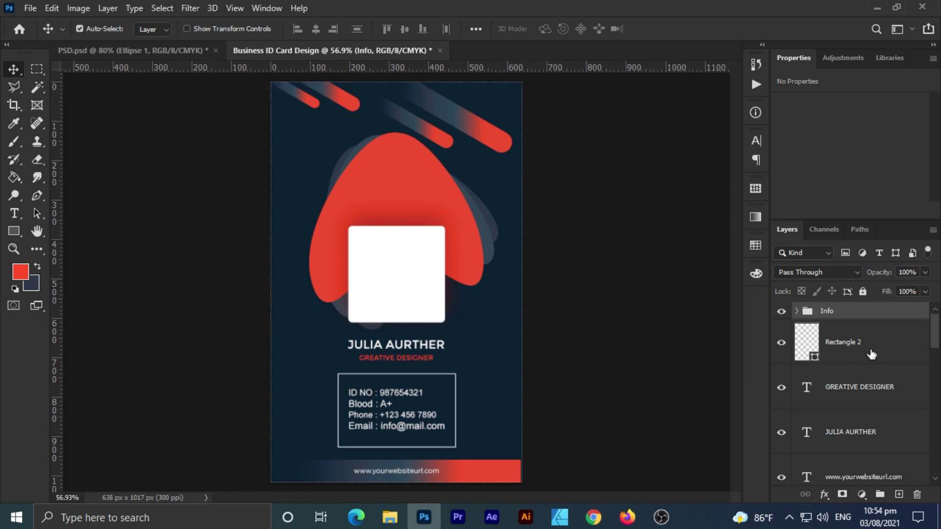
- Group the outlined rectangle with the contact lines as info and center the group horizontally on the card
left_click(857, 355)
left_click(886, 497)
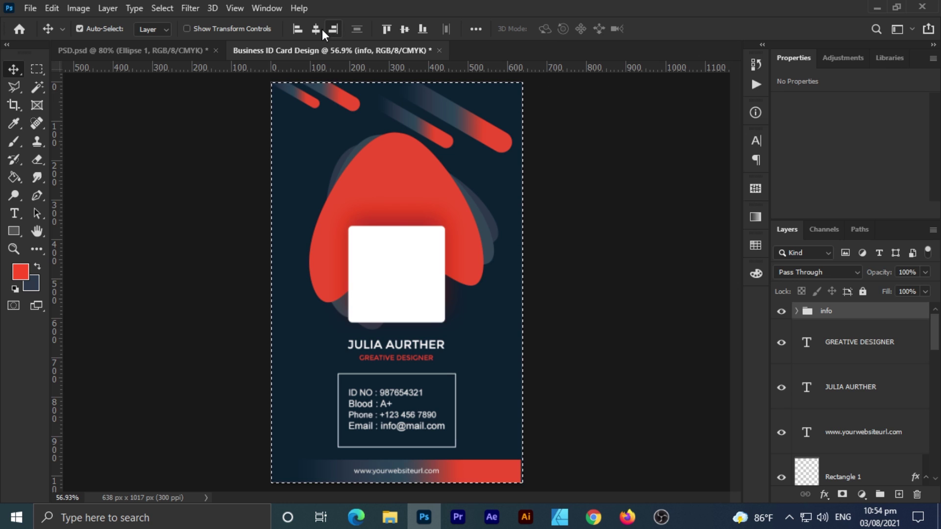
- Scale the info group down to about 81% and position it below the job title, roughly matching the name's width
key("ctrl+t")
key("ctrl+plus")
key("ctrl+plus")
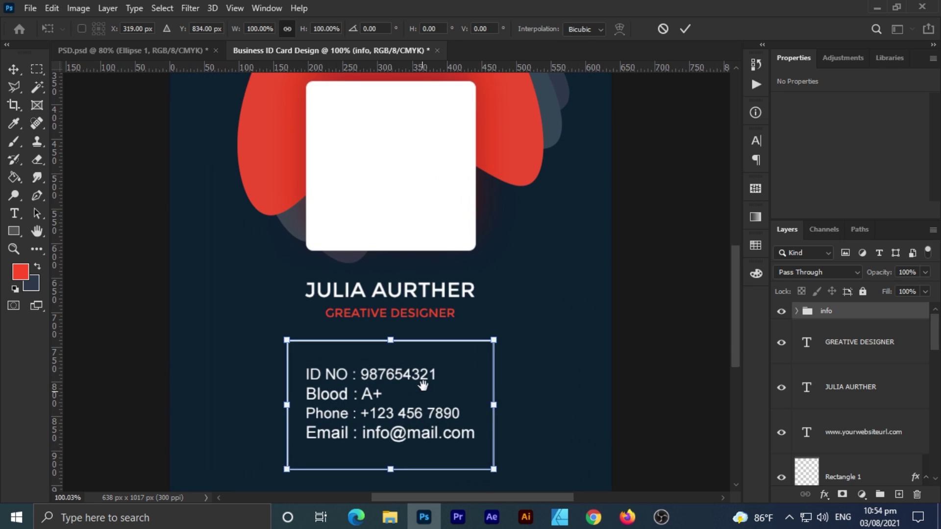
left_click_drag(504, 285, 478, 301)
left_click_drag(431, 343, 422, 337)
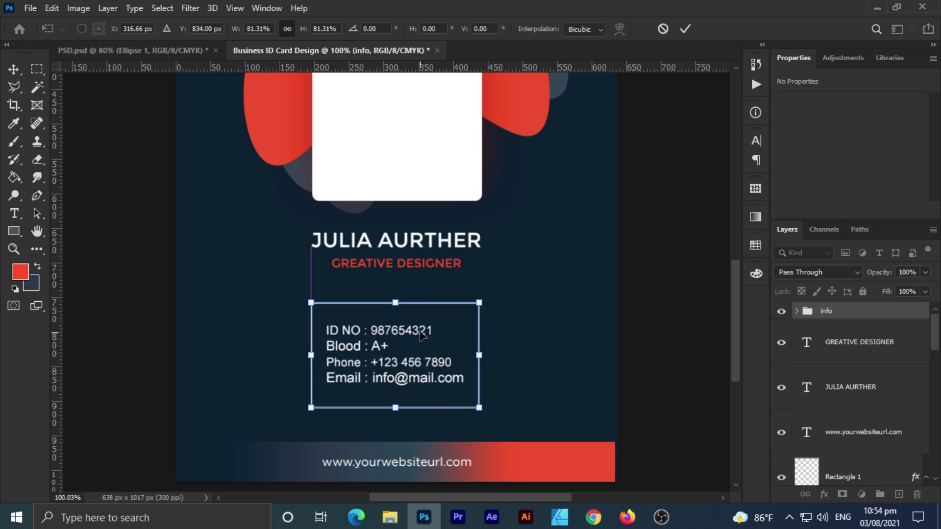
key("Return")
- Center the scaled info group horizontally on the card and clear the selection
key("ctrl+a")
left_click(315, 28)
key("ctrl+d")
scroll(442, 231, "down", 4)
scroll(439, 233, "up", 3)
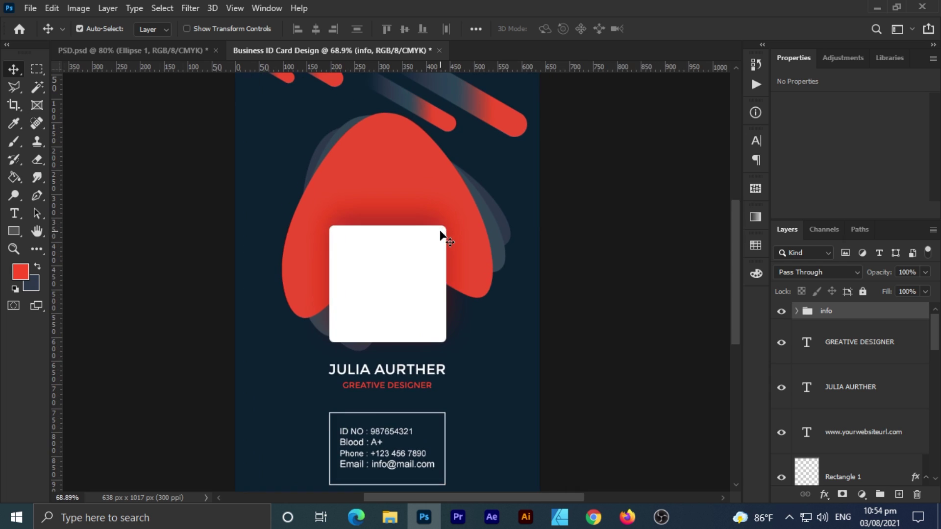
scroll(443, 185, "down", 3)
scroll(442, 184, "up", 2)
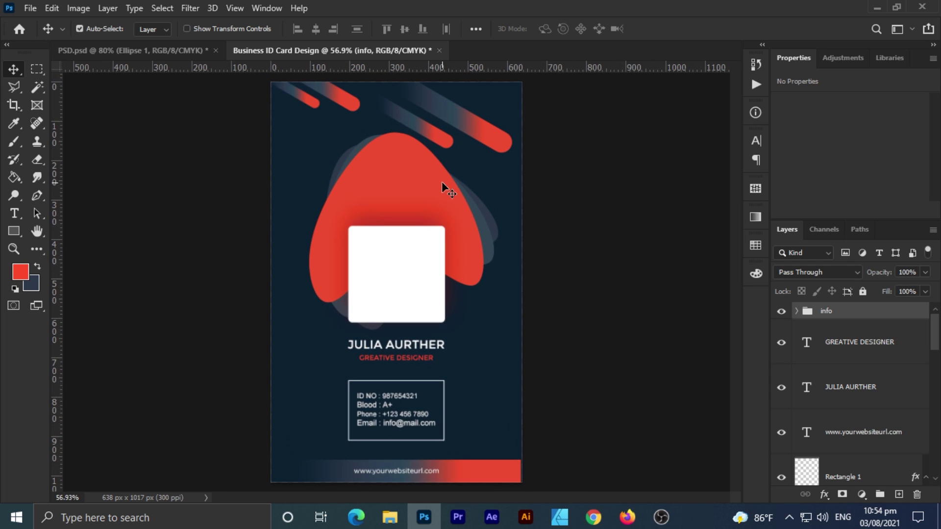
- Paste the Logo group with the COMPANY NAME text, scale it down and position it on the red shape above the photo square
key("ctrl+v")
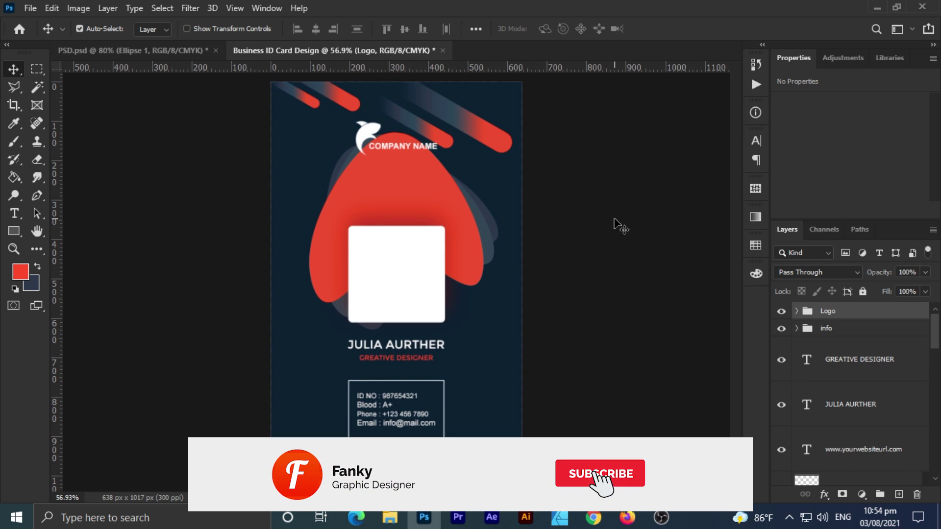
key("ctrl+t")
scroll(369, 142, "up", 2)
left_click_drag(414, 147, 412, 212)
key("Return")
scroll(414, 209, "down", 3)
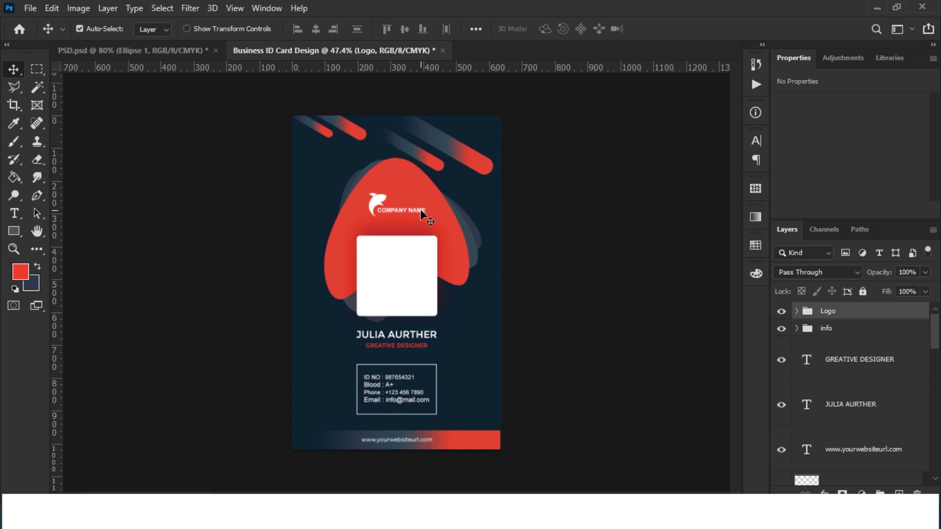
scroll(447, 235, "up", 3)
scroll(447, 235, "down", 2)
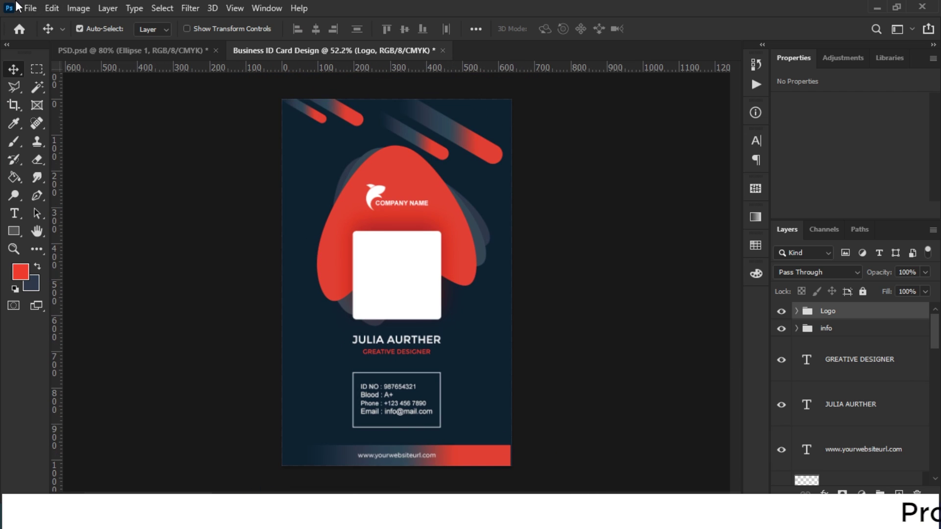
- Place the portrait photo of the woman in sunglasses on the card as an embedded image
left_click(28, 8)
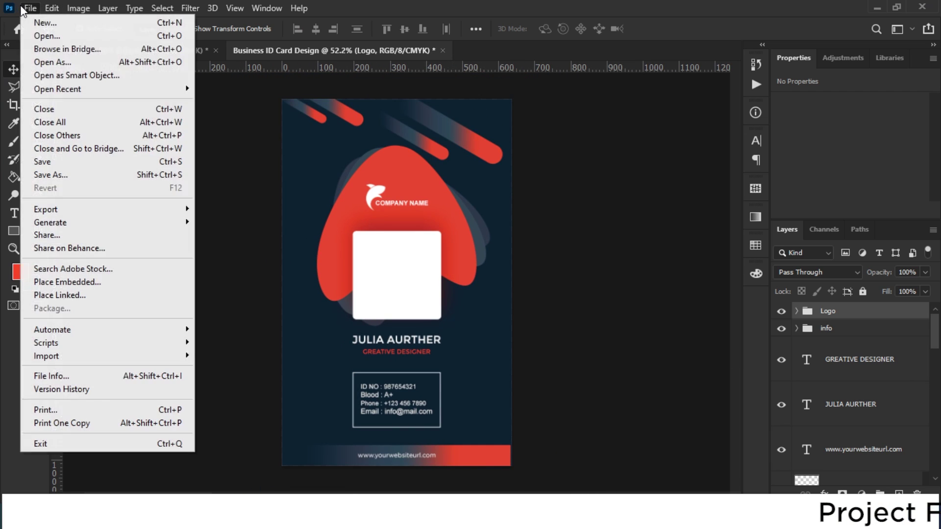
left_click(97, 284)
double_click(168, 146)
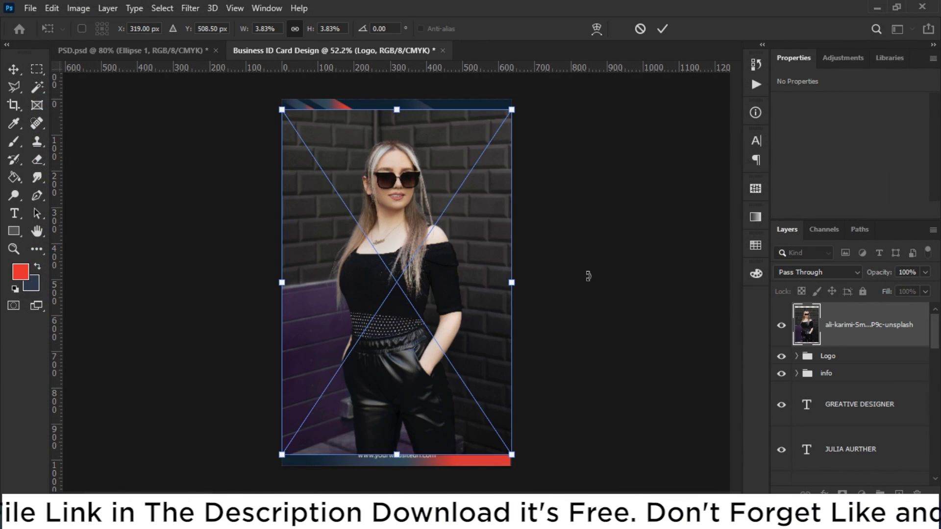
key("Return")
- Move the portrait photo's layer down the stack to directly above the Rounded Rectangle 2 layer and keep it visible
left_click_drag(884, 483, 868, 358)
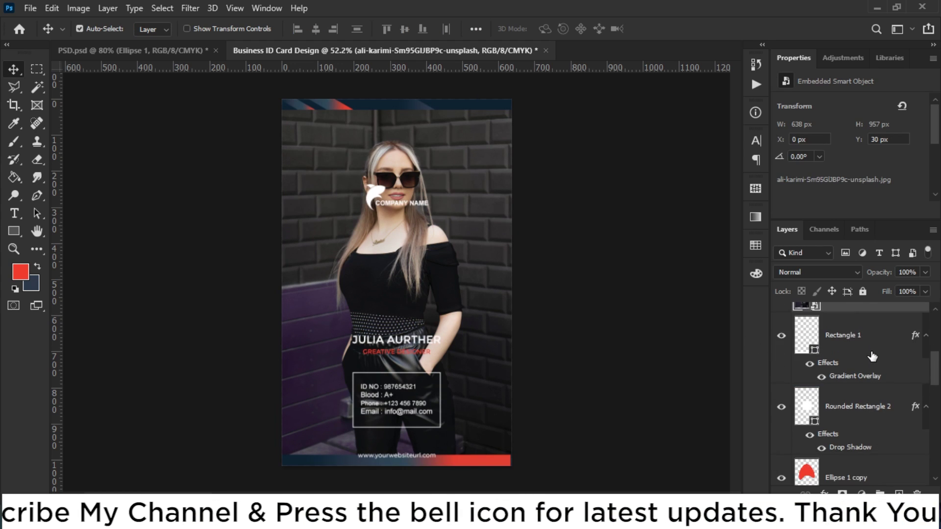
scroll(872, 357, "down", 5)
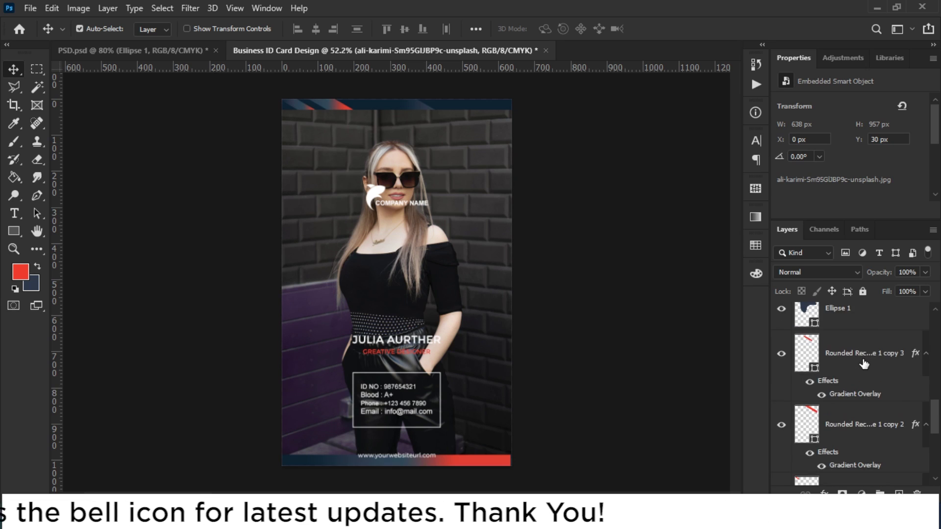
scroll(864, 364, "down", 4)
scroll(862, 370, "up", 8)
scroll(860, 374, "up", 8)
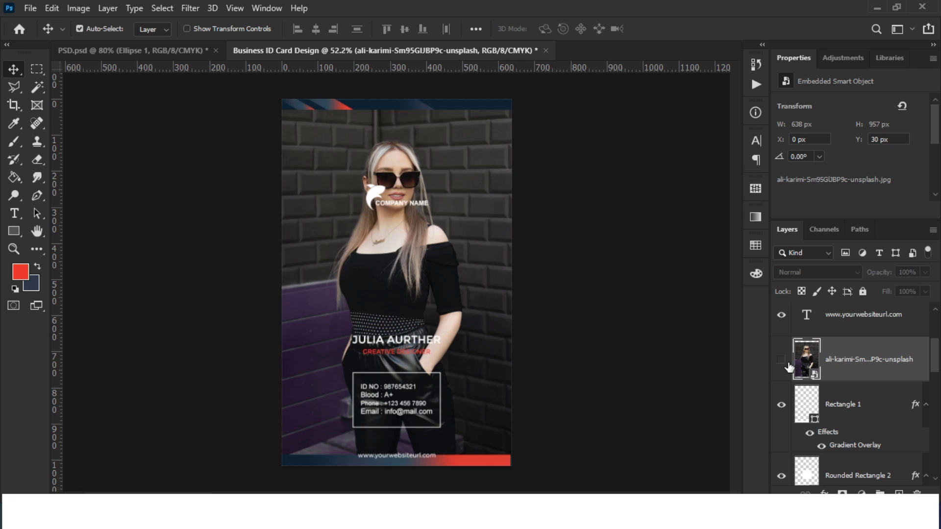
left_click(432, 268)
left_click_drag(845, 337, 832, 415)
left_click(781, 392)
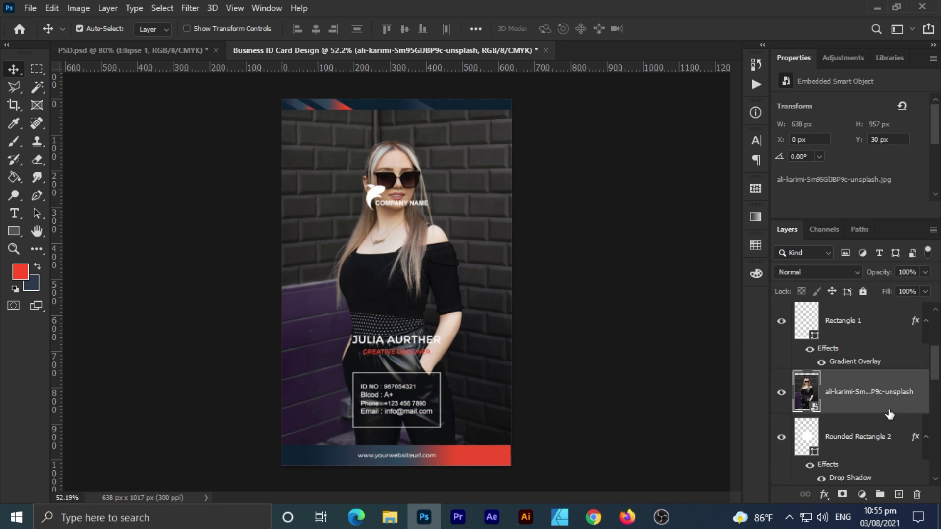
- Clip the portrait photo to the rounded photo square with a clipping mask
right_click(889, 416)
left_click(739, 321)
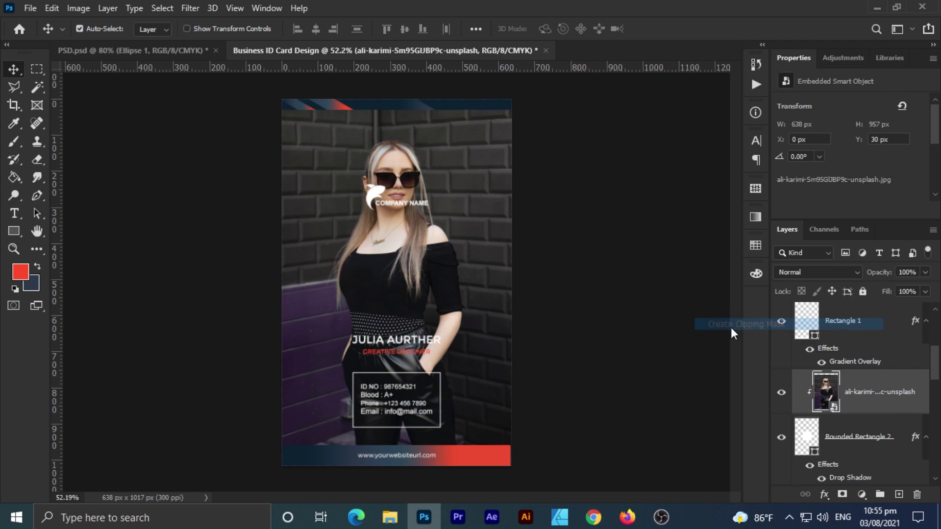
scroll(349, 169, "up", 3)
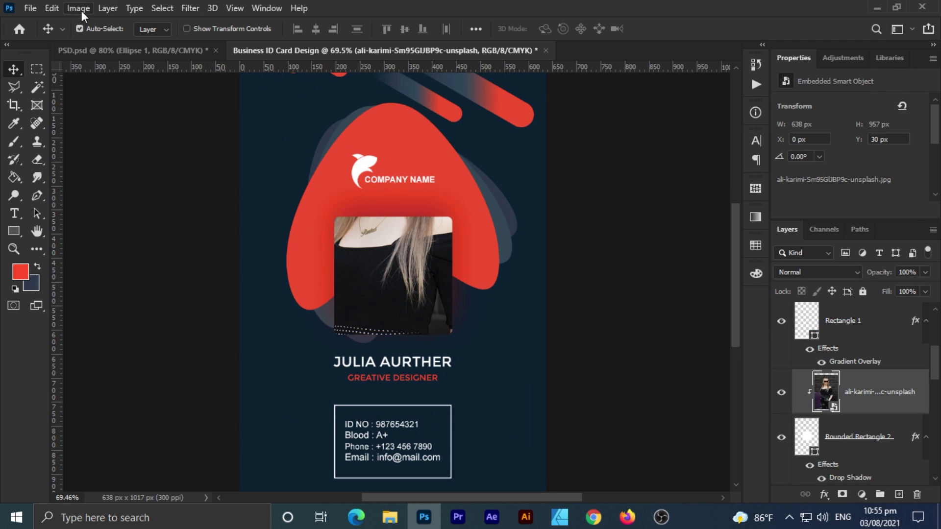
- Scale the portrait photo to about 271 x 407 px and position it so the head and shoulders fill the photo square
left_click(51, 8)
left_click(205, 308)
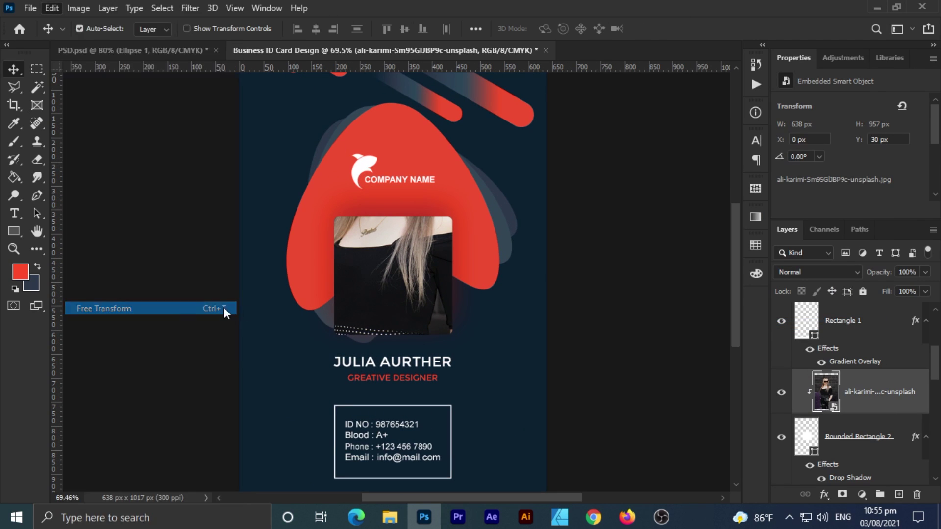
scroll(400, 278, "down", 3)
left_click_drag(487, 143, 381, 306)
left_click_drag(363, 341, 416, 271)
scroll(415, 271, "up", 6)
left_click_drag(486, 158, 485, 146)
left_click_drag(434, 234, 429, 252)
key("Return")
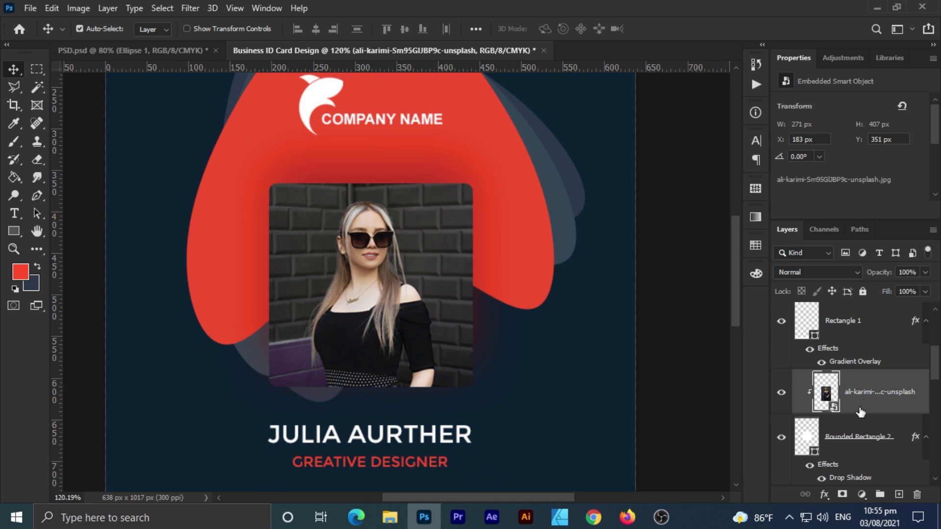
- Add a Stroke layer style to Rounded Rectangle 2 with position Inside and a size of 6 px
right_click(859, 433)
left_click(721, 21)
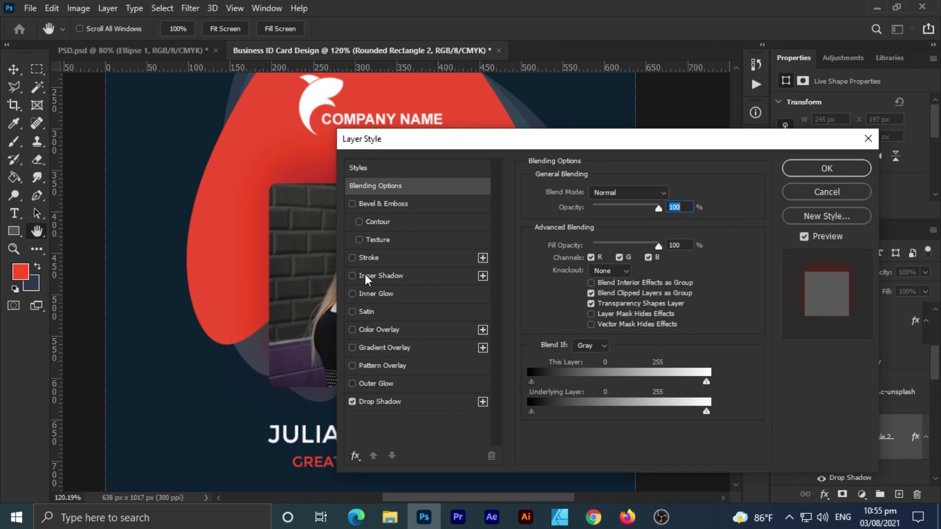
left_click(360, 258)
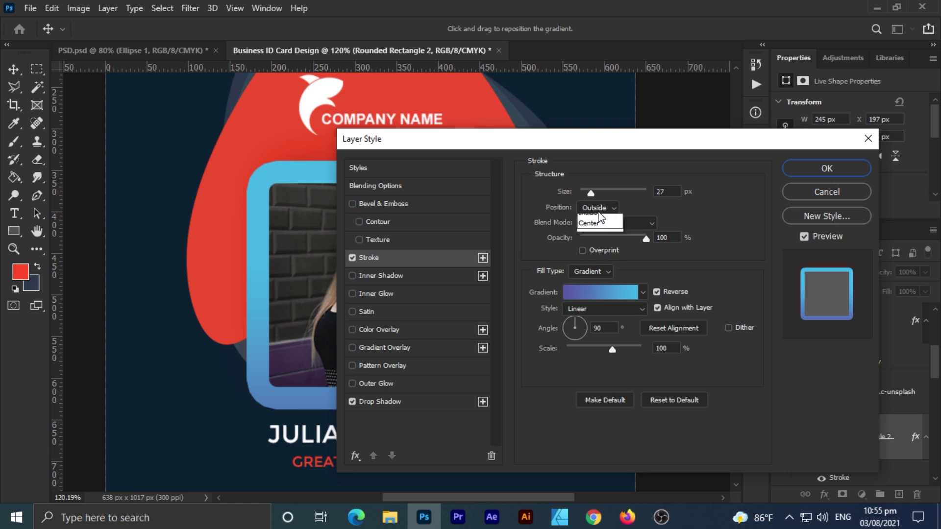
left_click(597, 214)
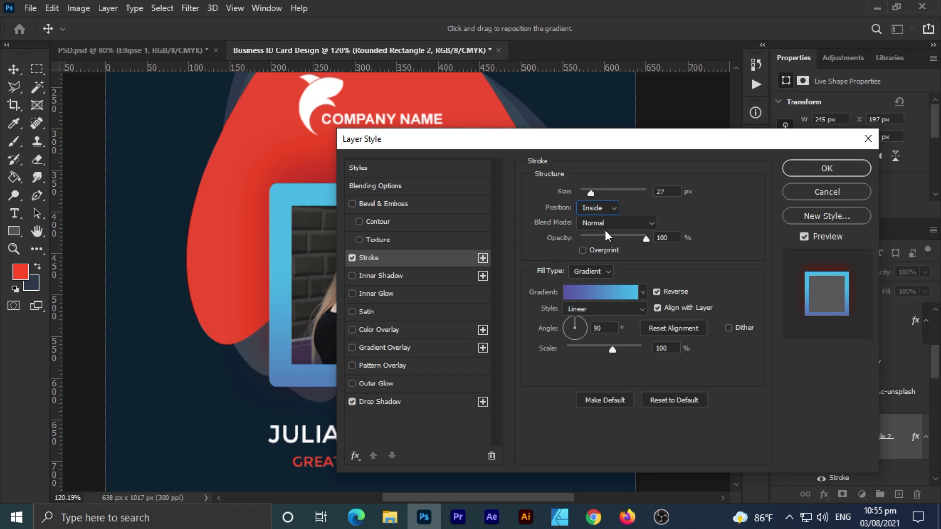
left_click_drag(589, 193, 584, 193)
left_click(643, 293)
left_click(642, 293)
left_click(616, 293)
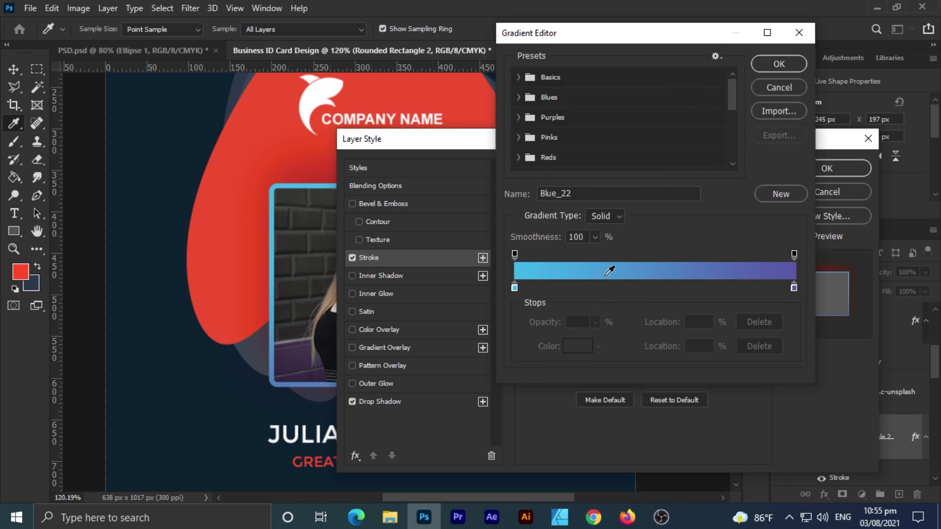
left_click(773, 86)
- Change the photo square's stroke fill type to Color, make it white and apply the layer style
left_click(599, 283)
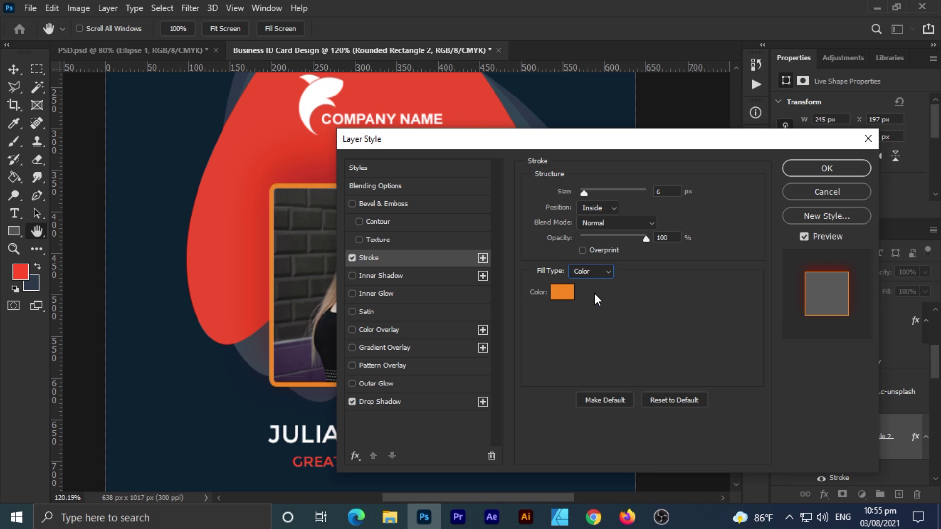
left_click(563, 292)
left_click(759, 185)
left_click(826, 168)
scroll(495, 184, "down", 9)
scroll(495, 184, "up", 2)
scroll(495, 185, "down", 2)
scroll(496, 185, "up", 1)
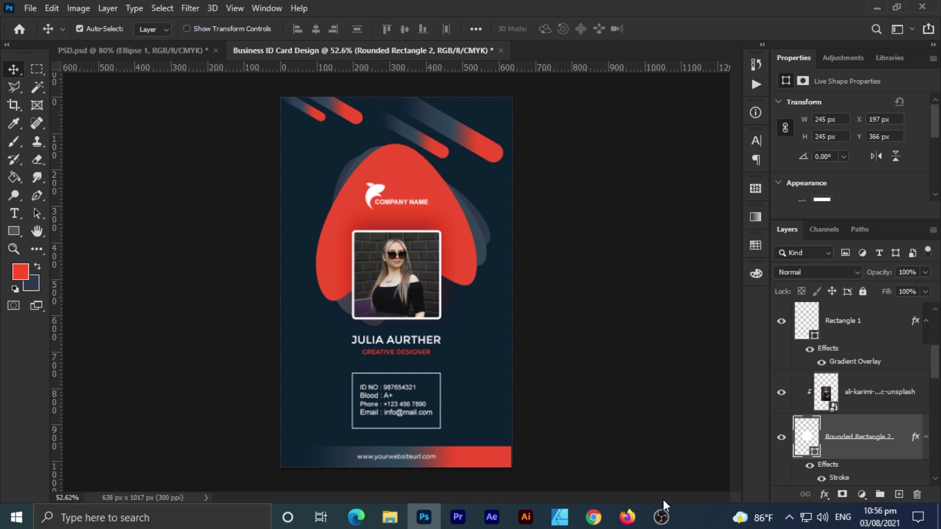
left_click(661, 517)
left_click(903, 442)
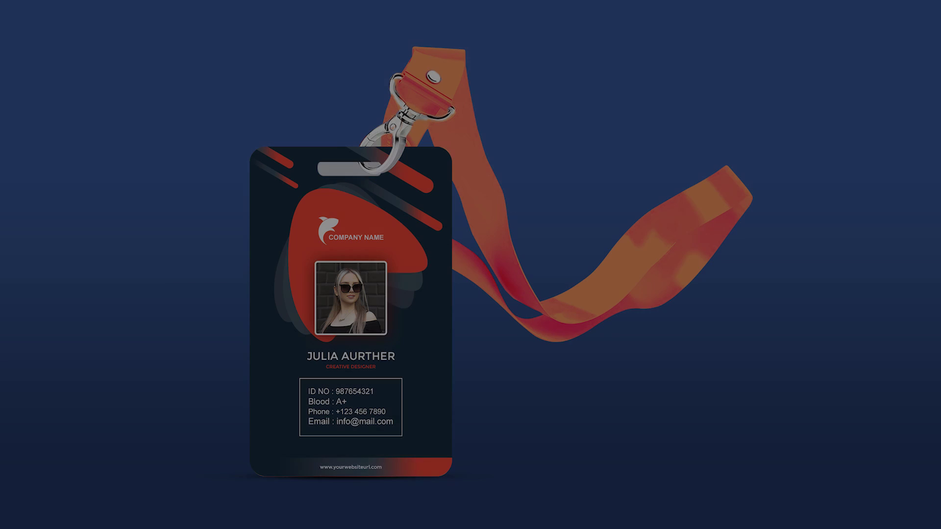